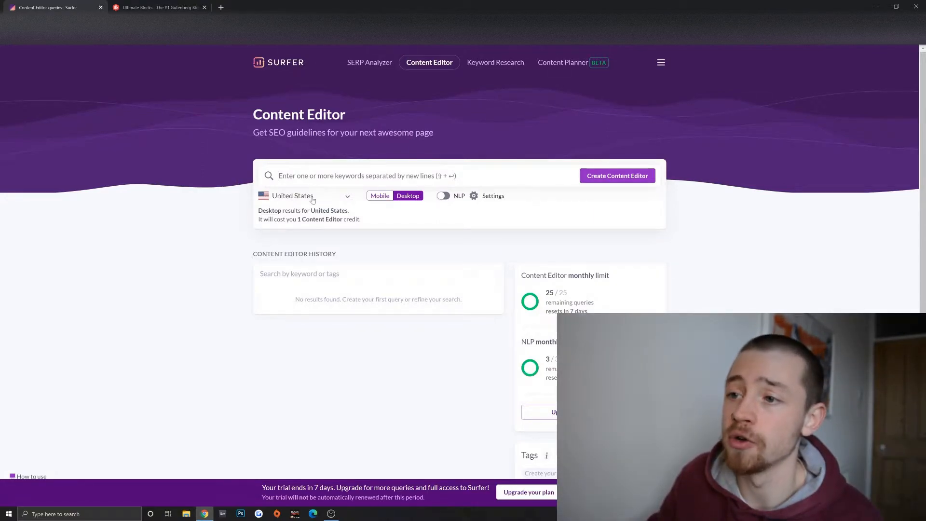
Step: Create a desktop Content Editor query for "nikon d52000 camera review" in the United States and open its draft
{"action": "left_click", "coordinate": [341, 195]}
{"action": "scroll", "coordinate": [307, 267], "scroll_direction": "down", "scroll_amount": 9}
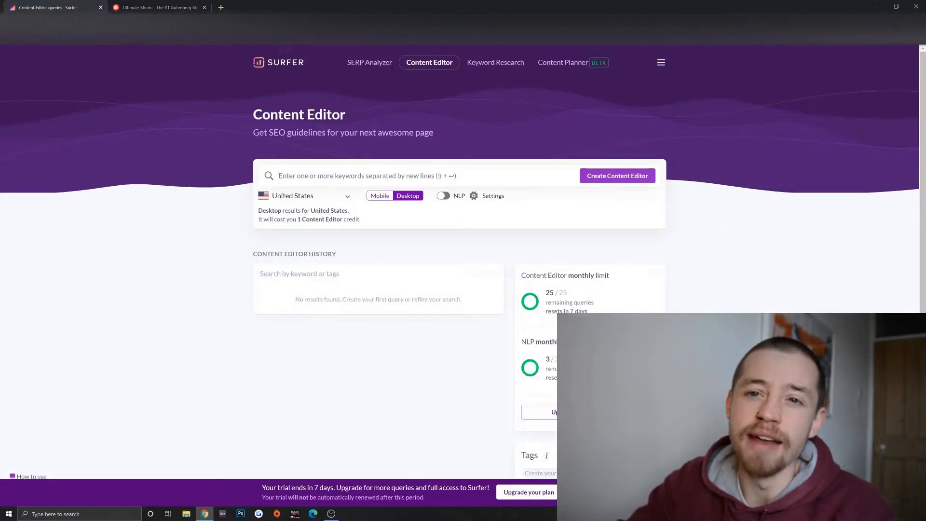
{"action": "type", "text": "nikon d"}
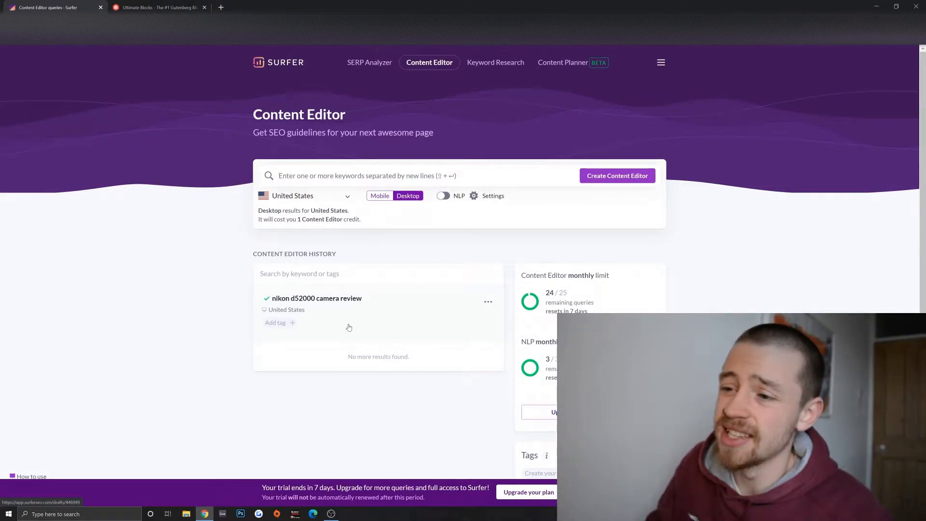
{"action": "left_click", "coordinate": [374, 314]}
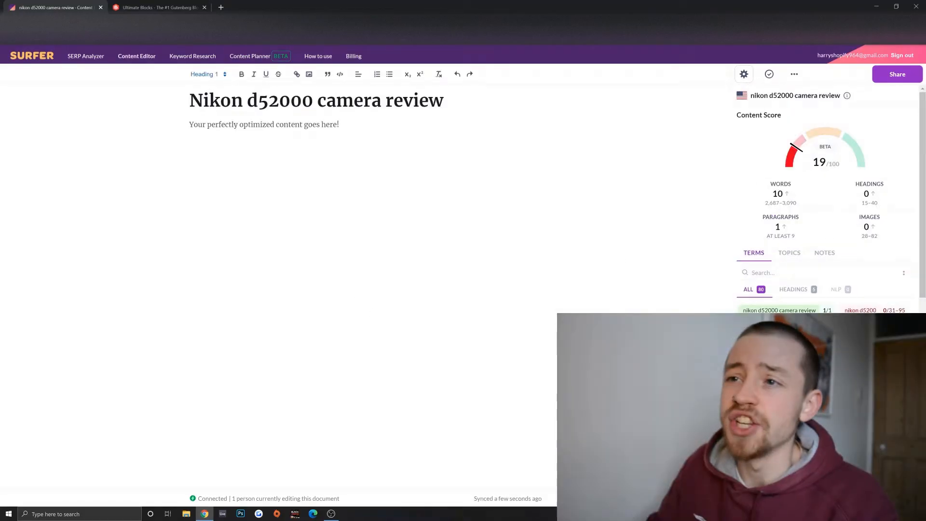
Step: Review the draft's content score, word, heading, paragraph and image guidelines, and its full list of suggested terms
{"action": "scroll", "coordinate": [823, 265], "scroll_direction": "down", "scroll_amount": 10}
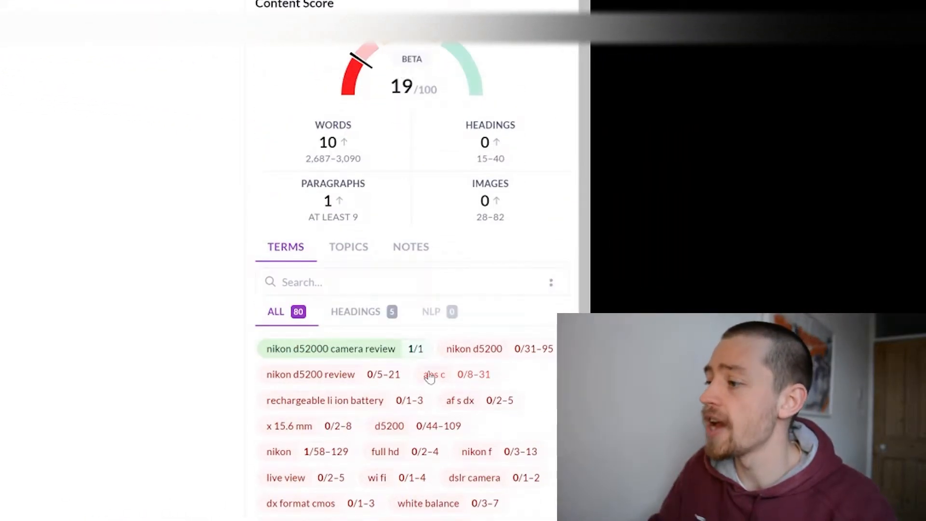
{"action": "scroll", "coordinate": [424, 376], "scroll_direction": "down", "scroll_amount": 8}
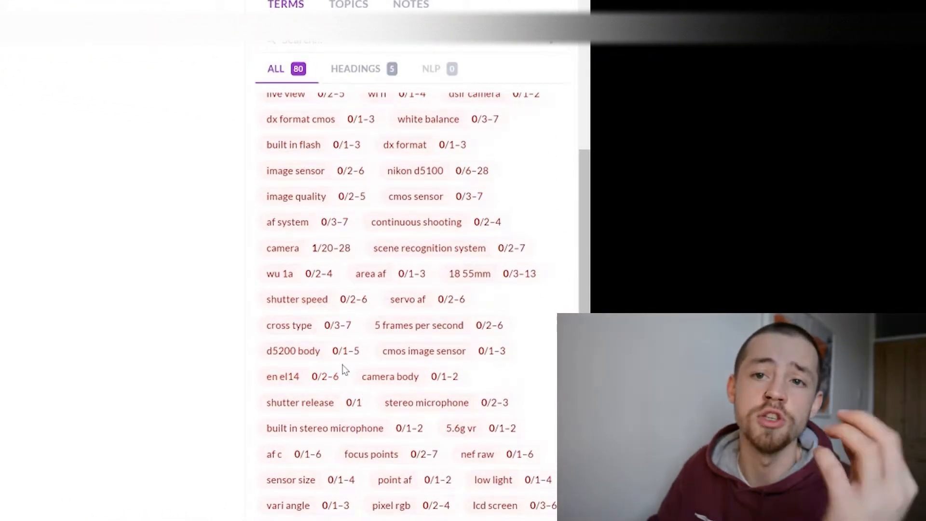
{"action": "scroll", "coordinate": [333, 347], "scroll_direction": "up", "scroll_amount": 8}
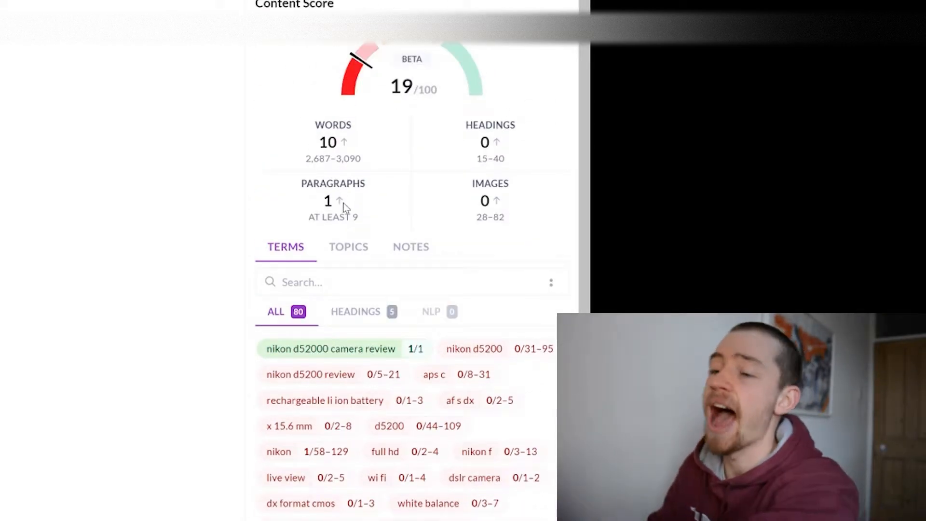
{"action": "mouse_move", "coordinate": [324, 181]}
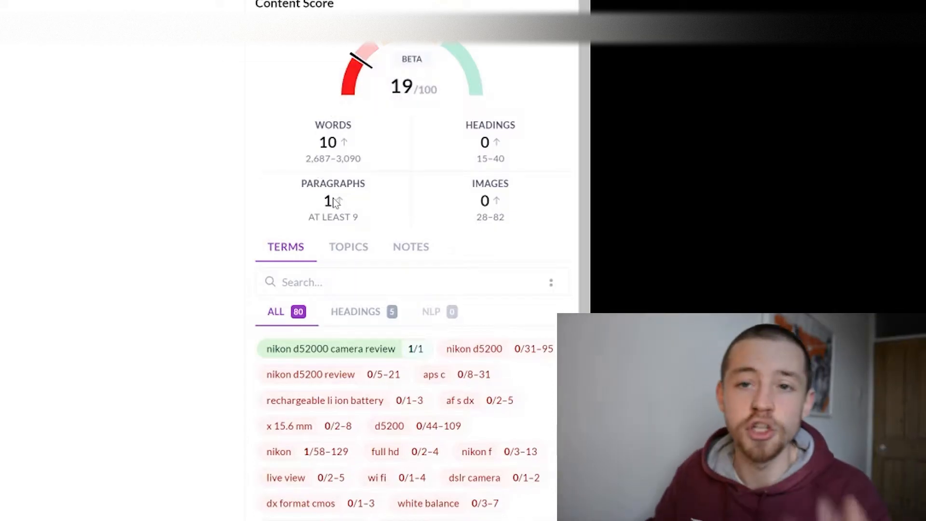
{"action": "mouse_move", "coordinate": [334, 202]}
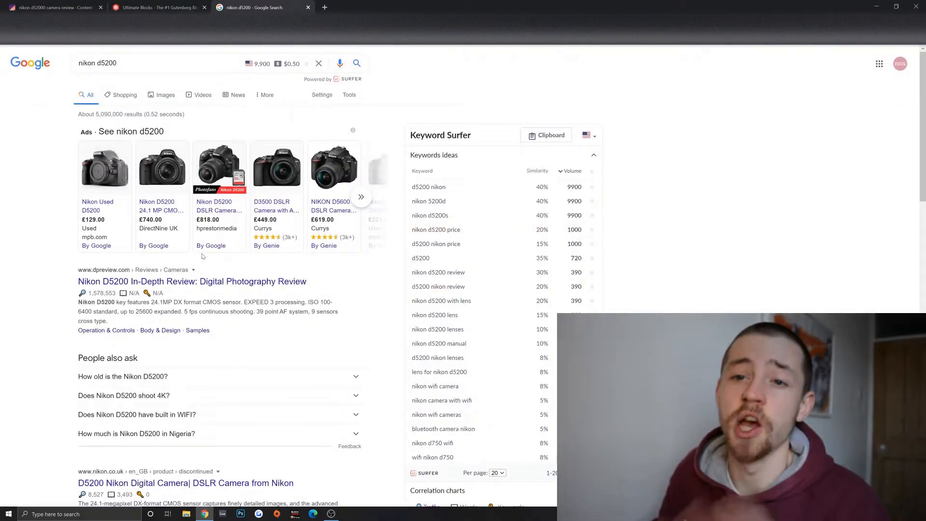
Step: Search Google for "nikon d5200 review" and examine the ranking review pages with their traffic and word counts
{"action": "left_click", "coordinate": [130, 62]}
{"action": "type", "text": "review"}
{"action": "key", "text": "Return"}
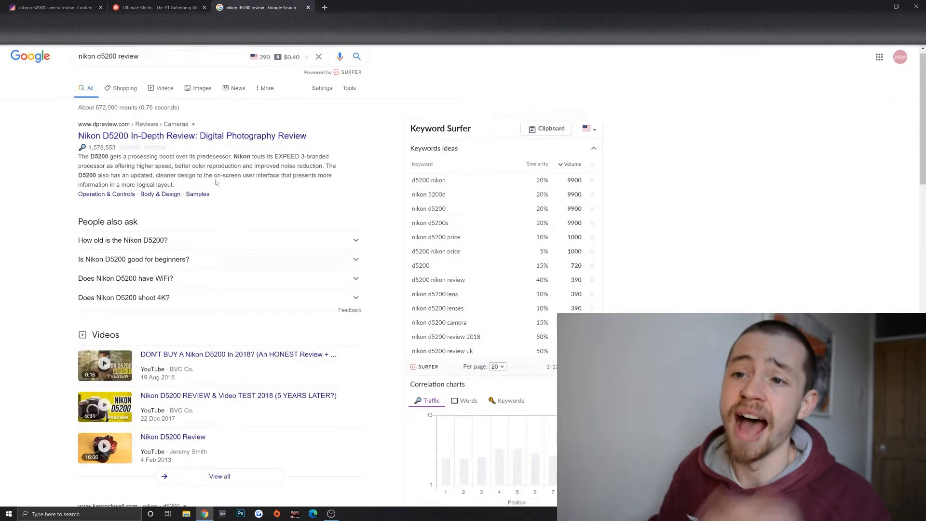
{"action": "scroll", "coordinate": [181, 193], "scroll_direction": "down", "scroll_amount": 5}
{"action": "scroll", "coordinate": [190, 251], "scroll_direction": "down", "scroll_amount": 1}
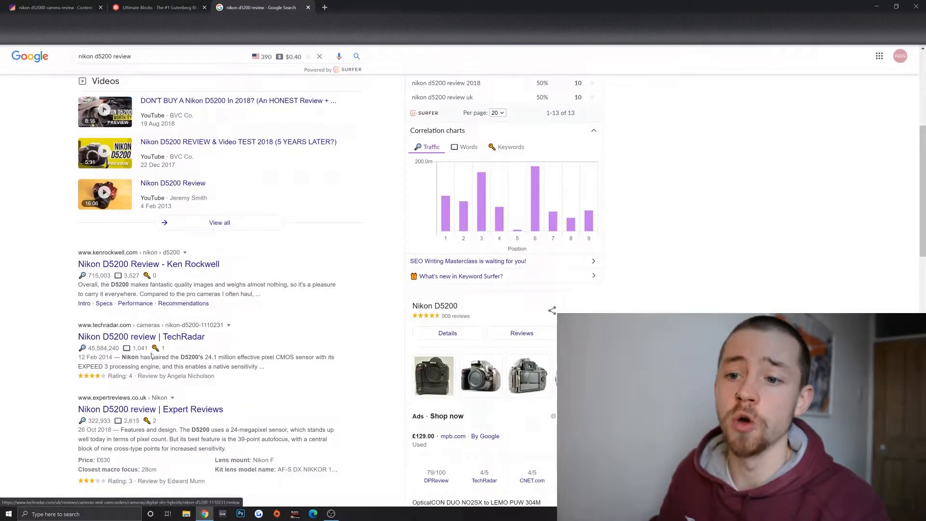
{"action": "scroll", "coordinate": [125, 297], "scroll_direction": "up", "scroll_amount": 2}
{"action": "scroll", "coordinate": [126, 297], "scroll_direction": "up", "scroll_amount": 3}
{"action": "scroll", "coordinate": [159, 308], "scroll_direction": "down", "scroll_amount": 8}
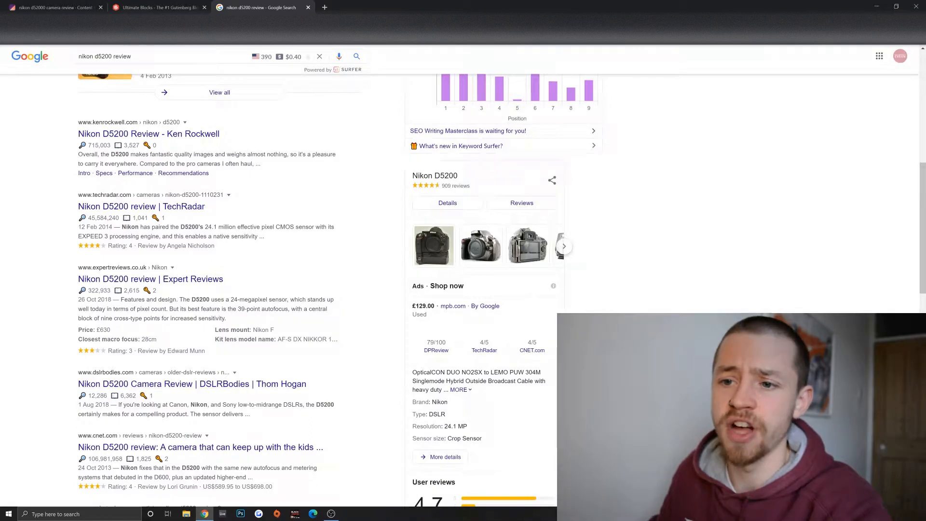
{"action": "scroll", "coordinate": [184, 356], "scroll_direction": "down", "scroll_amount": 1}
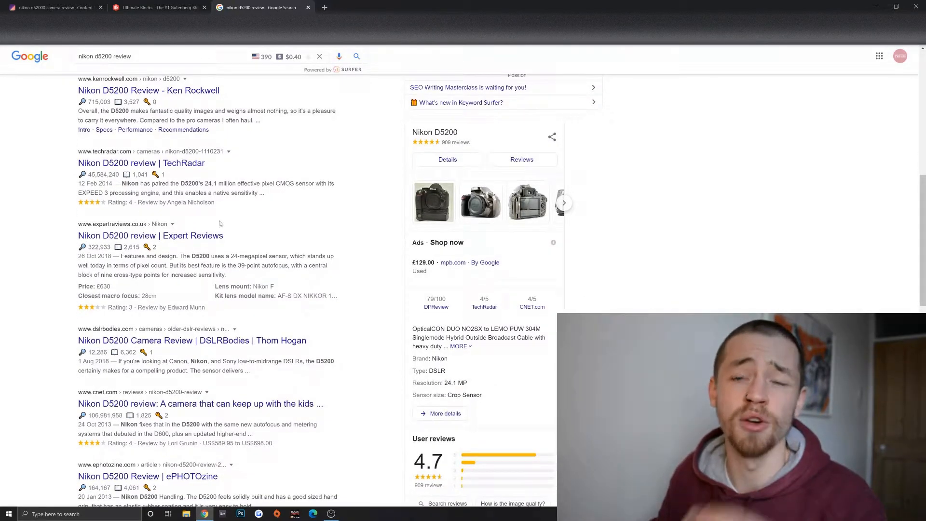
Step: Open the WordCounter site in a new tab, view its text box, and return to the Google results
{"action": "left_click", "coordinate": [324, 10]}
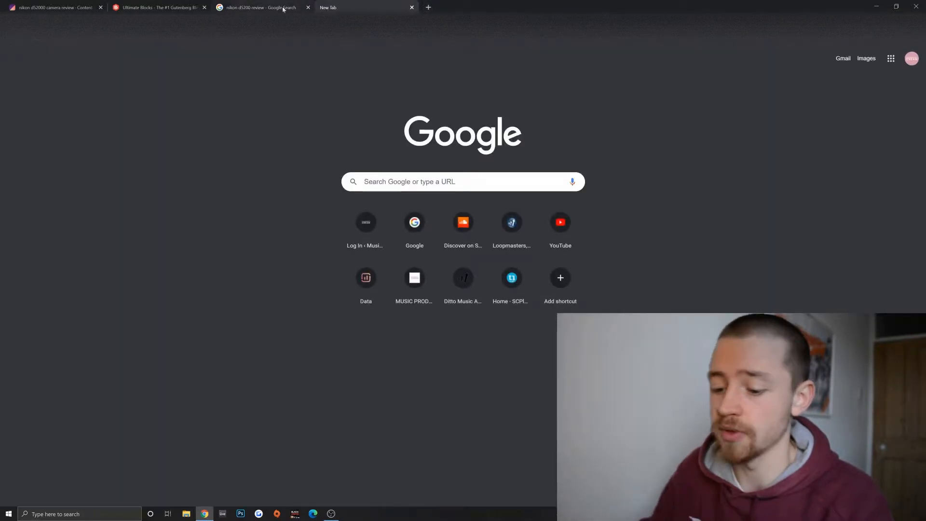
{"action": "type", "text": "wor"}
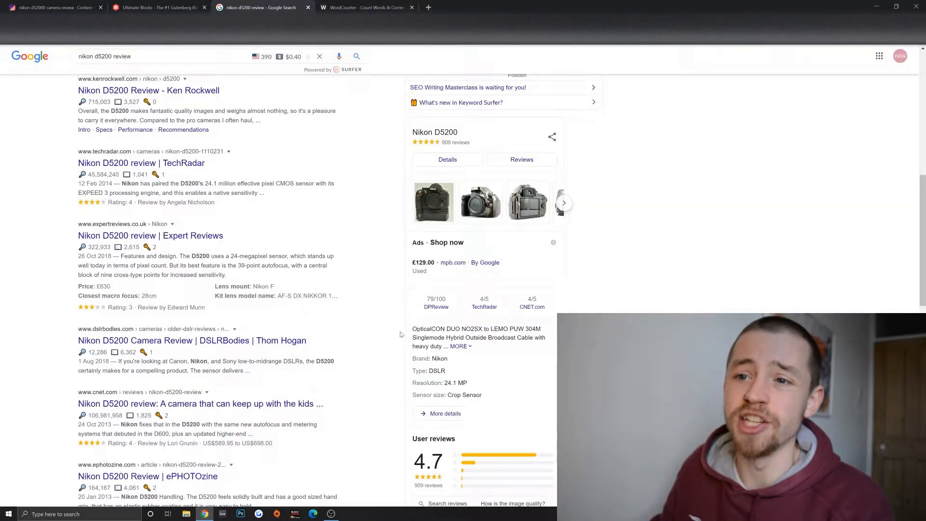
{"action": "left_click", "coordinate": [359, 7]}
{"action": "left_click", "coordinate": [235, 146]}
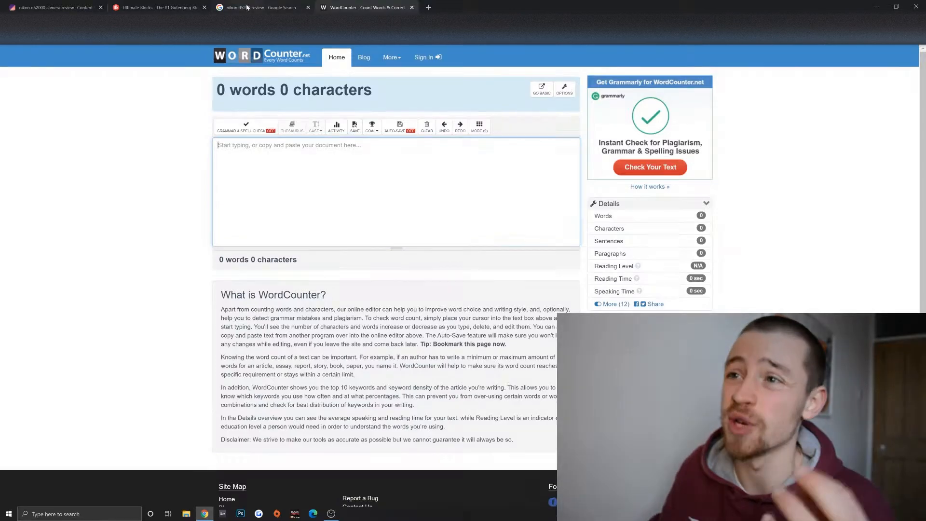
{"action": "left_click", "coordinate": [228, 5]}
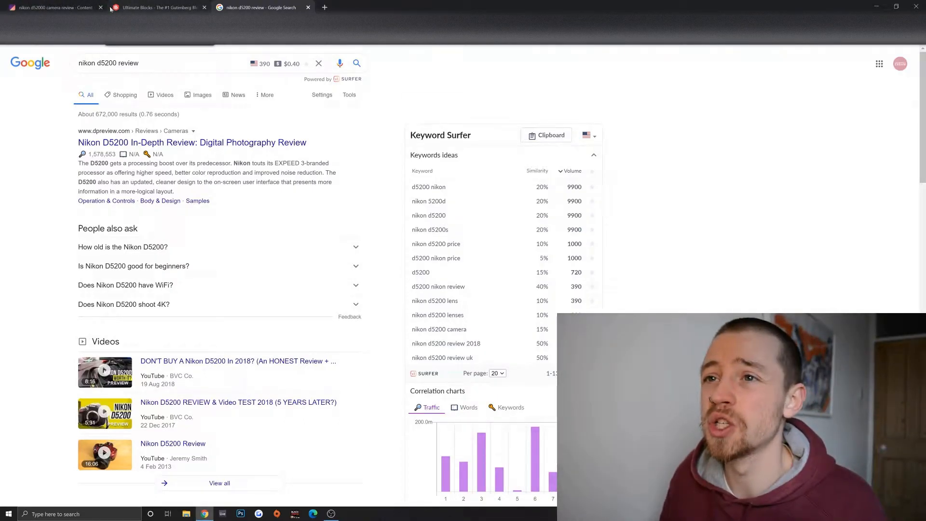
Step: Return to the Surfer draft, capitalize its heading as "Nikon D52000 Camera Review" and remove the placeholder paragraph
{"action": "left_click", "coordinate": [70, 11]}
{"action": "key", "text": "BackSpace"}
{"action": "type", "text": "D52000 camera review"}
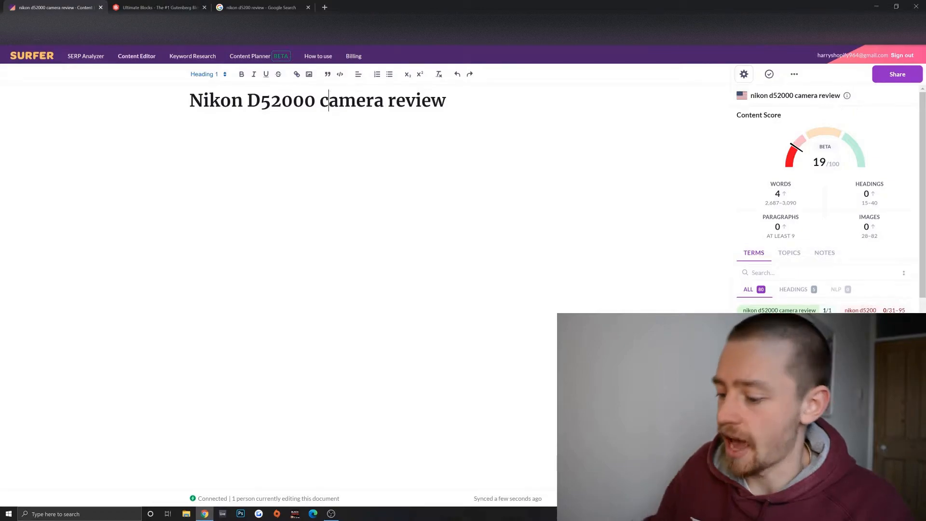
{"action": "key", "text": "BackSpace"}
{"action": "type", "text": "C"}
{"action": "key", "text": "BackSpace"}
{"action": "type", "text": "R"}
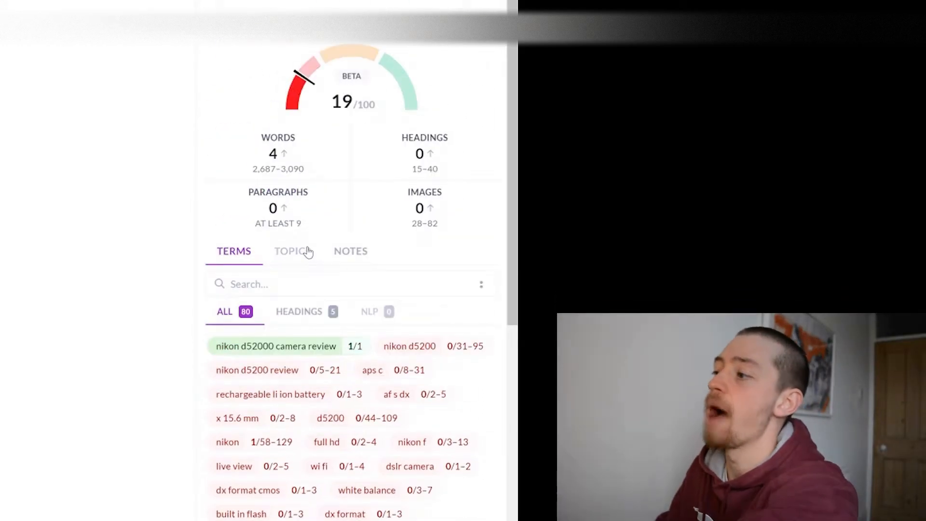
Step: Check the edited draft's content score, structure targets and suggested terms
{"action": "scroll", "coordinate": [379, 187], "scroll_direction": "down", "scroll_amount": 3}
{"action": "scroll", "coordinate": [298, 233], "scroll_direction": "up", "scroll_amount": 2}
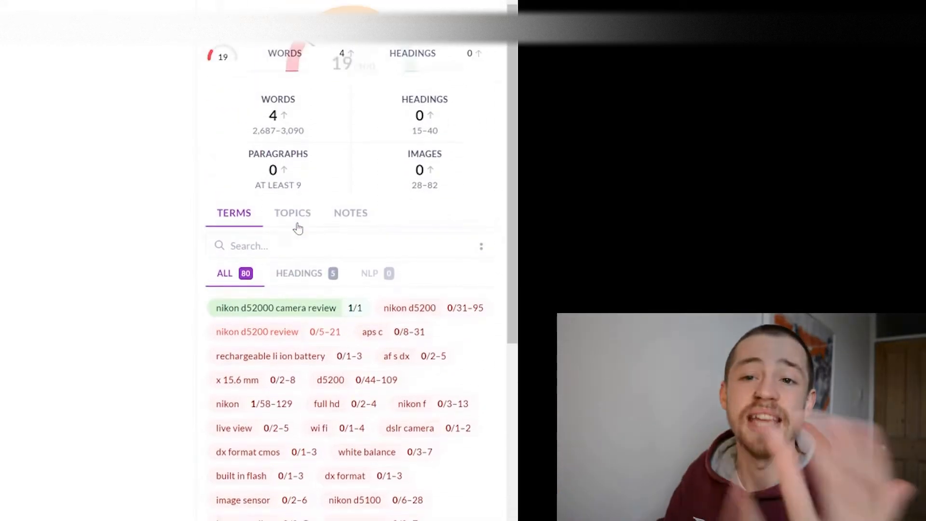
{"action": "scroll", "coordinate": [298, 233], "scroll_direction": "up", "scroll_amount": 1}
{"action": "mouse_move", "coordinate": [278, 153]}
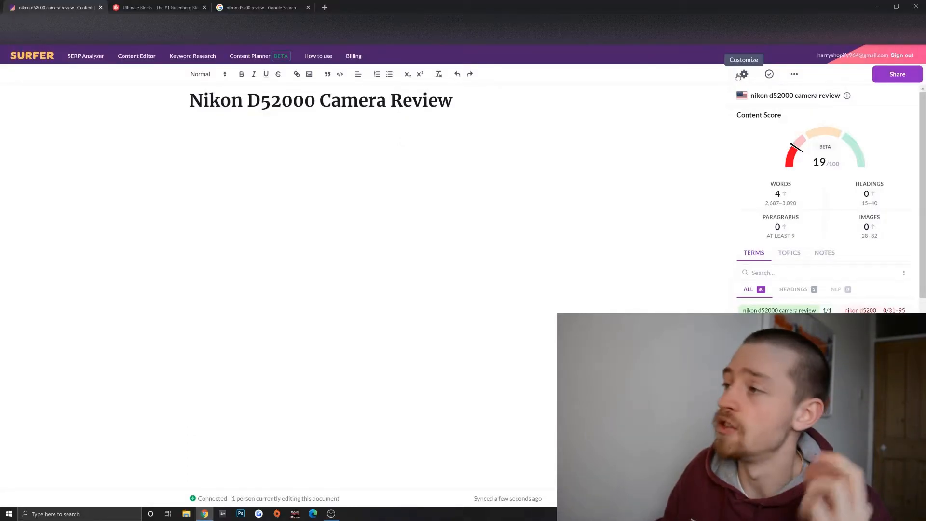
Step: Customize the draft's organic competitors by excluding the Amazon and Wikipedia pages and including the CNET review
{"action": "left_click", "coordinate": [746, 75]}
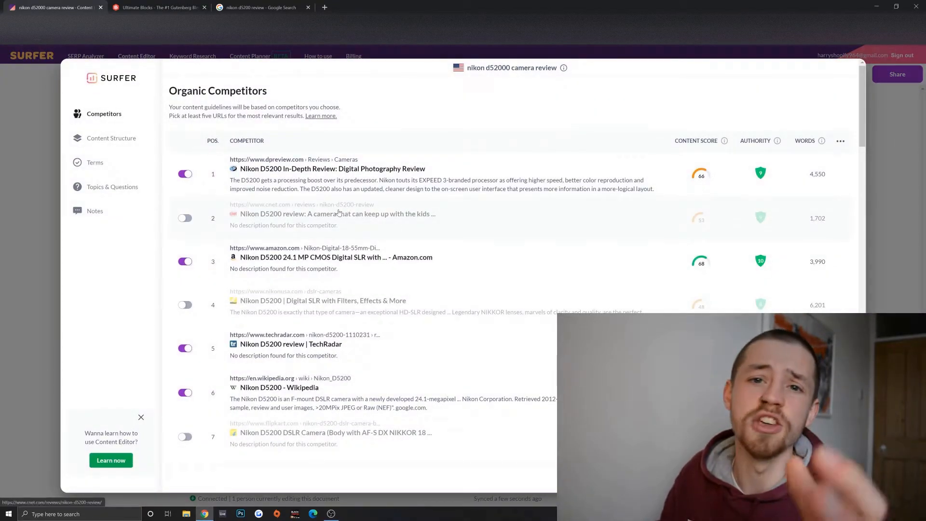
{"action": "left_click", "coordinate": [184, 262]}
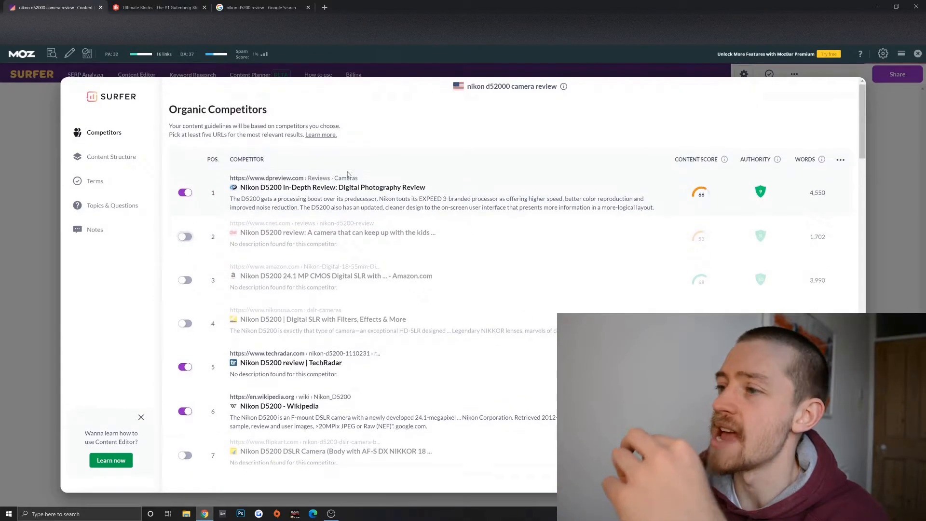
{"action": "left_click", "coordinate": [184, 236]}
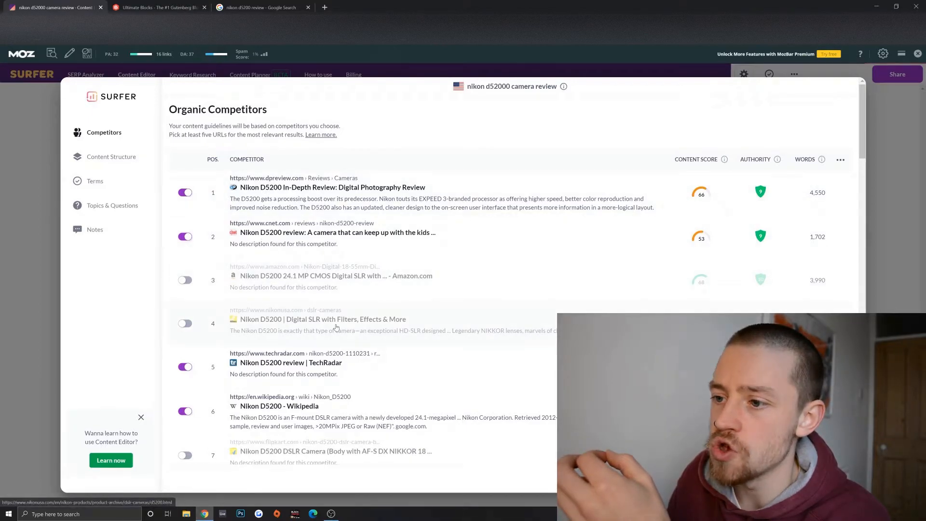
{"action": "scroll", "coordinate": [292, 348], "scroll_direction": "down", "scroll_amount": 2}
{"action": "left_click", "coordinate": [184, 326]}
{"action": "scroll", "coordinate": [338, 328], "scroll_direction": "down", "scroll_amount": 2}
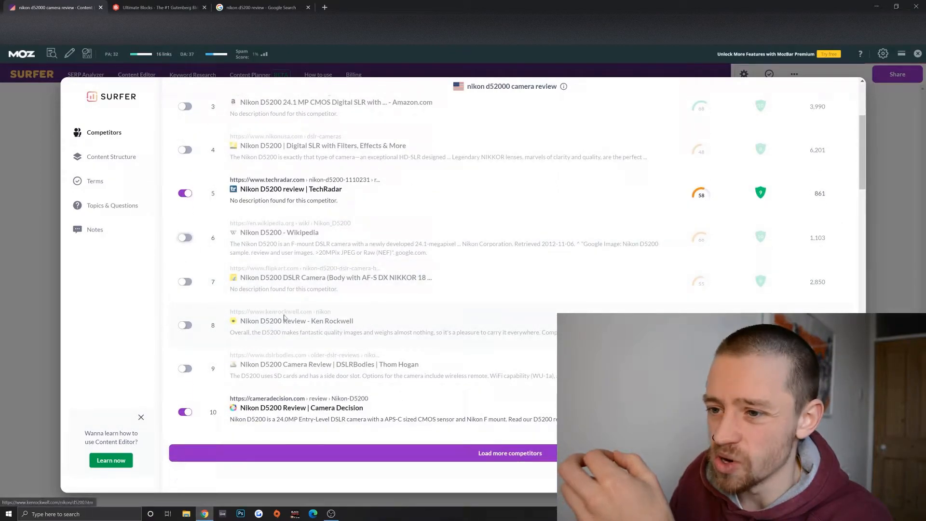
Step: Include the kenrockwell.com and dslrbodies.com reviews among the organic competitors and check the selection
{"action": "left_click", "coordinate": [202, 327]}
{"action": "scroll", "coordinate": [198, 329], "scroll_direction": "down", "scroll_amount": 1}
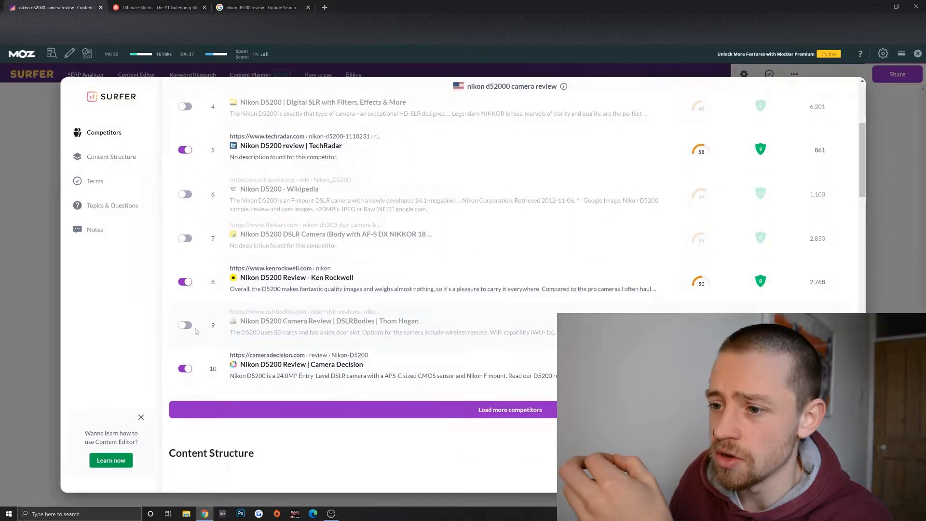
{"action": "left_click", "coordinate": [183, 326]}
{"action": "scroll", "coordinate": [368, 329], "scroll_direction": "down", "scroll_amount": 2}
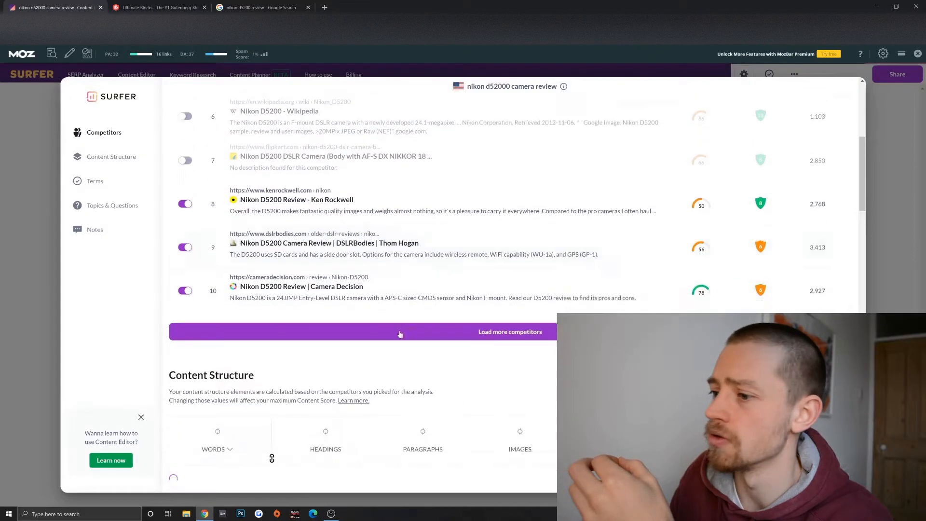
{"action": "scroll", "coordinate": [333, 263], "scroll_direction": "up", "scroll_amount": 4}
Step: Examine the Content Structure targets for words, headings, paragraphs and images
{"action": "scroll", "coordinate": [333, 261], "scroll_direction": "down", "scroll_amount": 7}
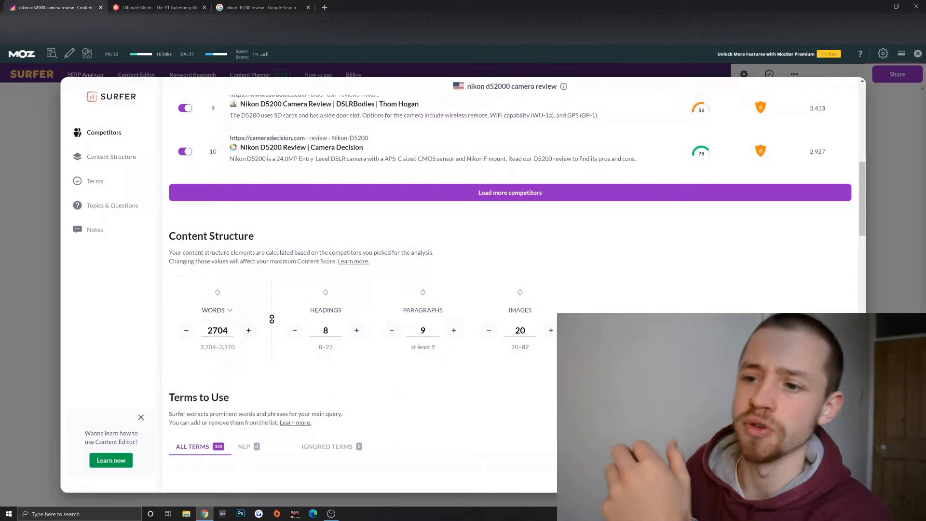
{"action": "left_click", "coordinate": [236, 341]}
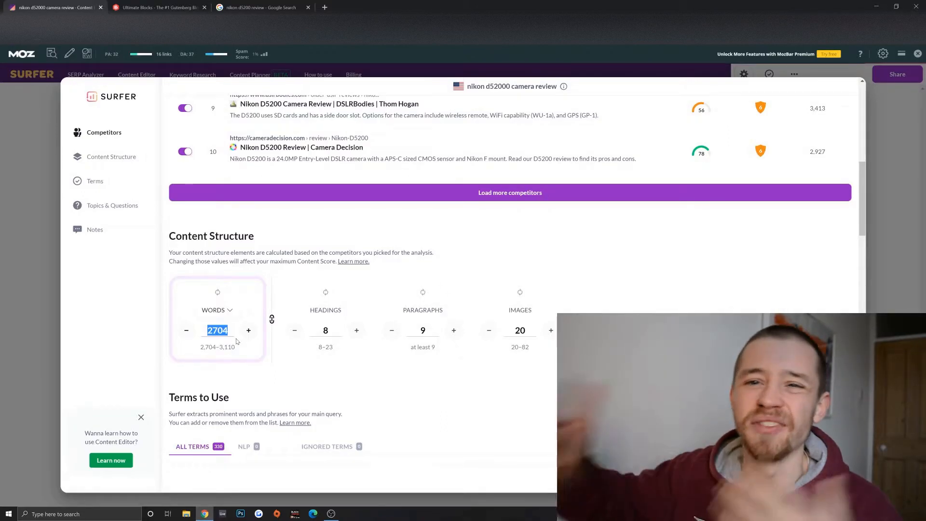
{"action": "scroll", "coordinate": [287, 357], "scroll_direction": "down", "scroll_amount": 1}
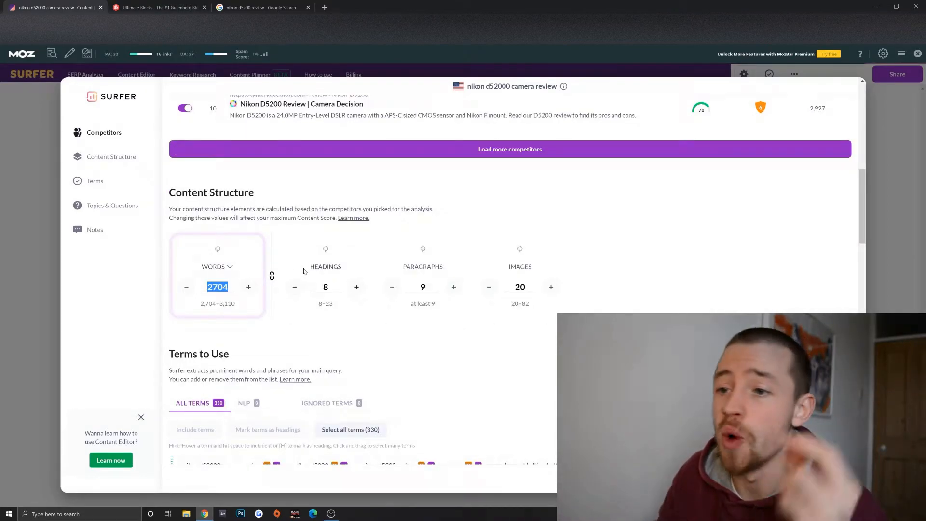
{"action": "left_click", "coordinate": [282, 255]}
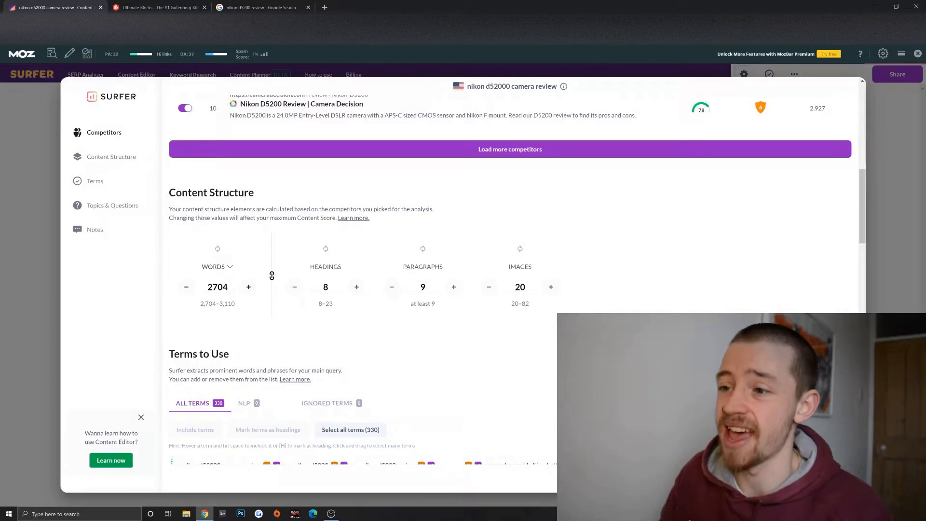
Step: Examine the Terms to Use list, comparing the included terms with the unselected ones
{"action": "scroll", "coordinate": [272, 276], "scroll_direction": "down", "scroll_amount": 6}
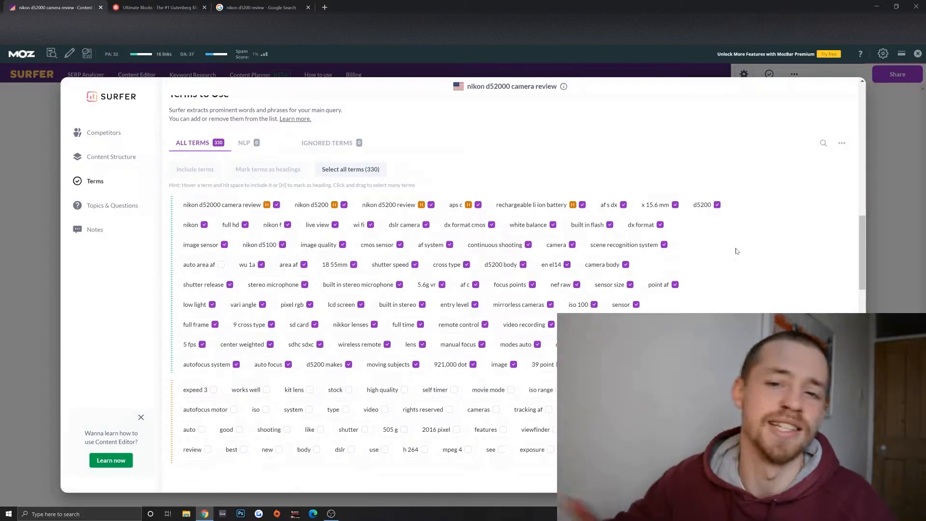
{"action": "scroll", "coordinate": [475, 309], "scroll_direction": "up", "scroll_amount": 1}
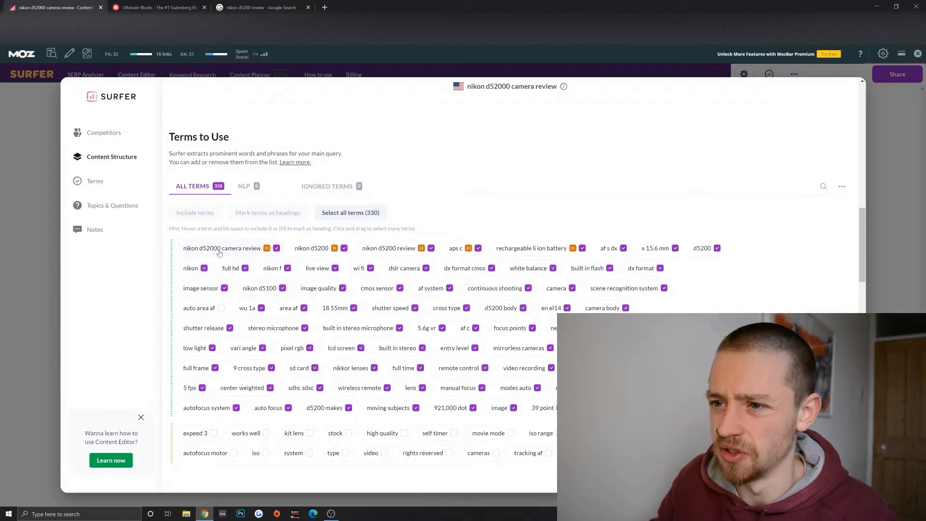
{"action": "scroll", "coordinate": [365, 307], "scroll_direction": "down", "scroll_amount": 3}
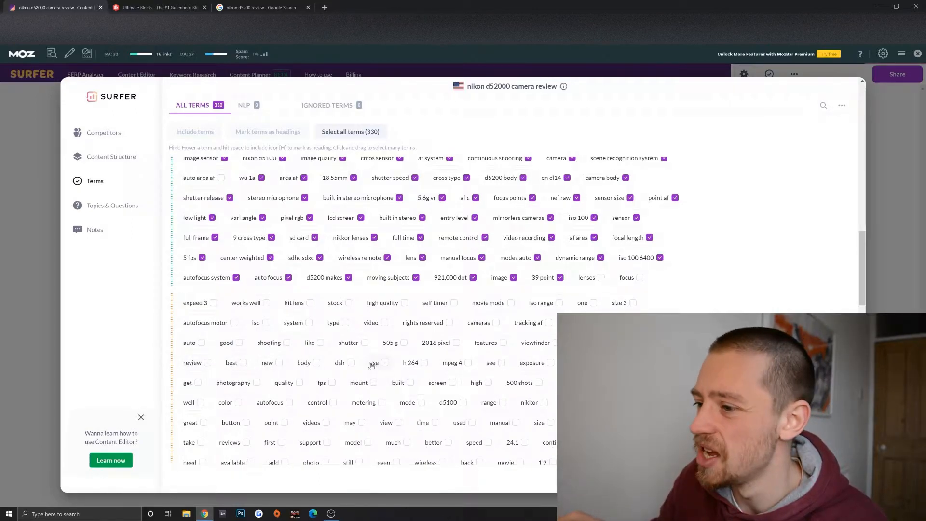
{"action": "mouse_move", "coordinate": [208, 364]}
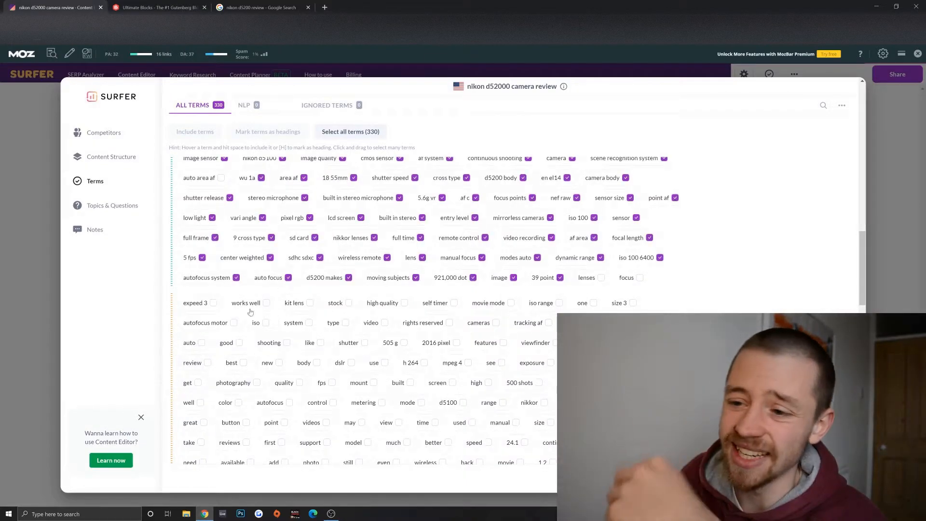
{"action": "mouse_move", "coordinate": [196, 407]}
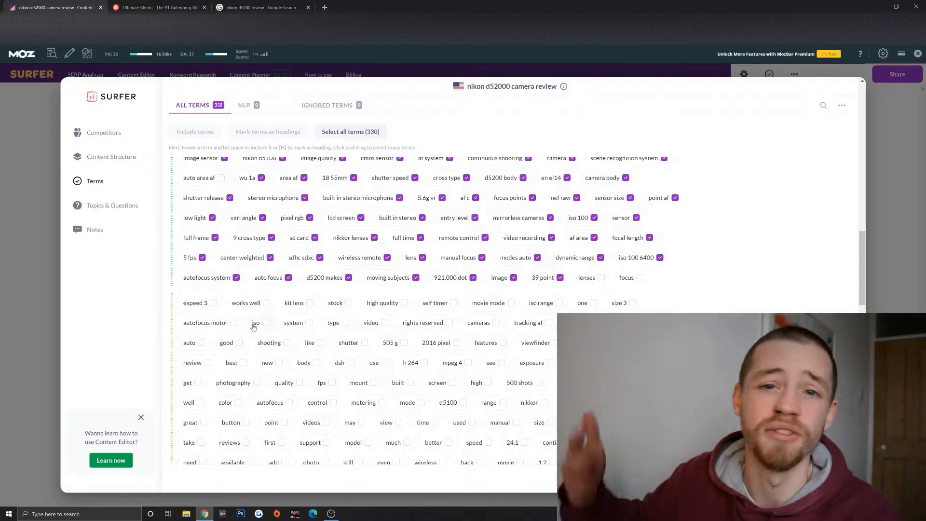
Step: Exclude the "Is Nikon D50 still a good camera?" question from the People Also Ask topics in Topics & Questions
{"action": "scroll", "coordinate": [501, 182], "scroll_direction": "down", "scroll_amount": 5}
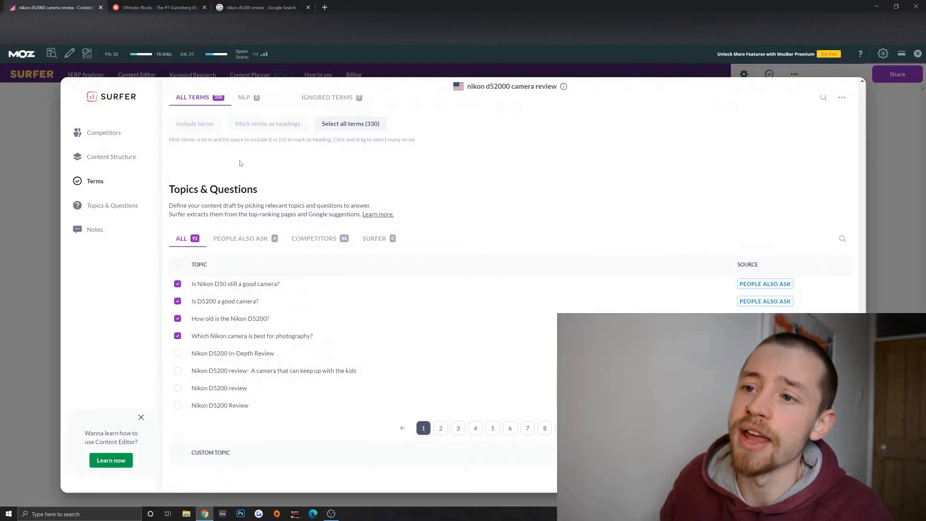
{"action": "scroll", "coordinate": [263, 165], "scroll_direction": "down", "scroll_amount": 1}
{"action": "left_click_drag", "start_coordinate": [174, 146], "coordinate": [348, 144]}
{"action": "left_click", "coordinate": [192, 120]}
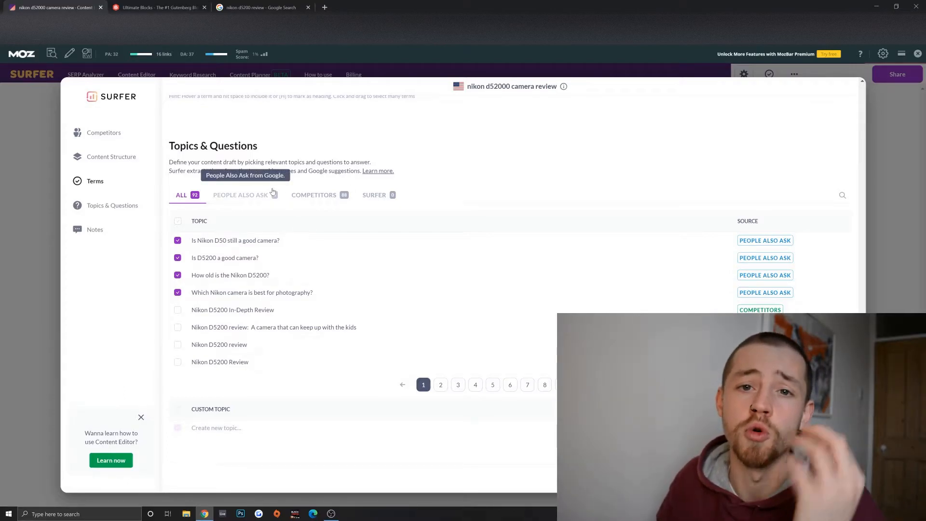
{"action": "left_click", "coordinate": [236, 196]}
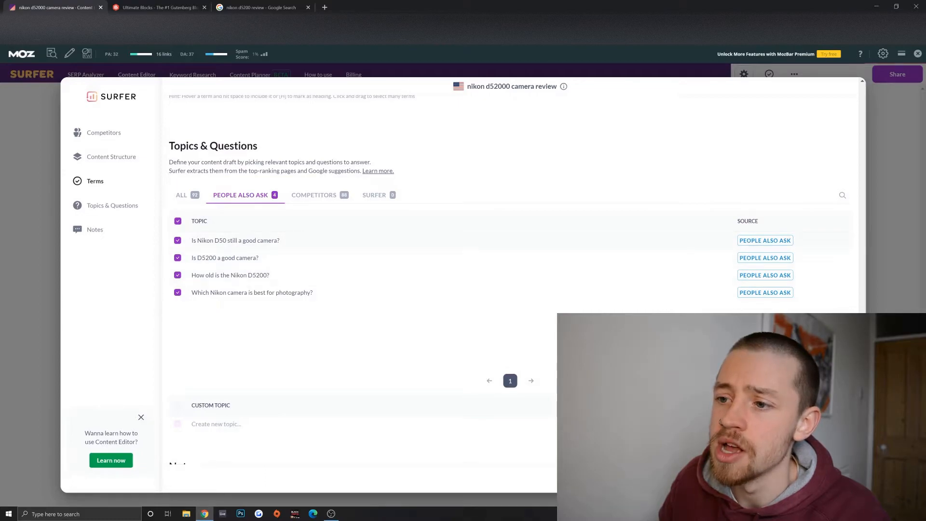
{"action": "left_click", "coordinate": [178, 241]}
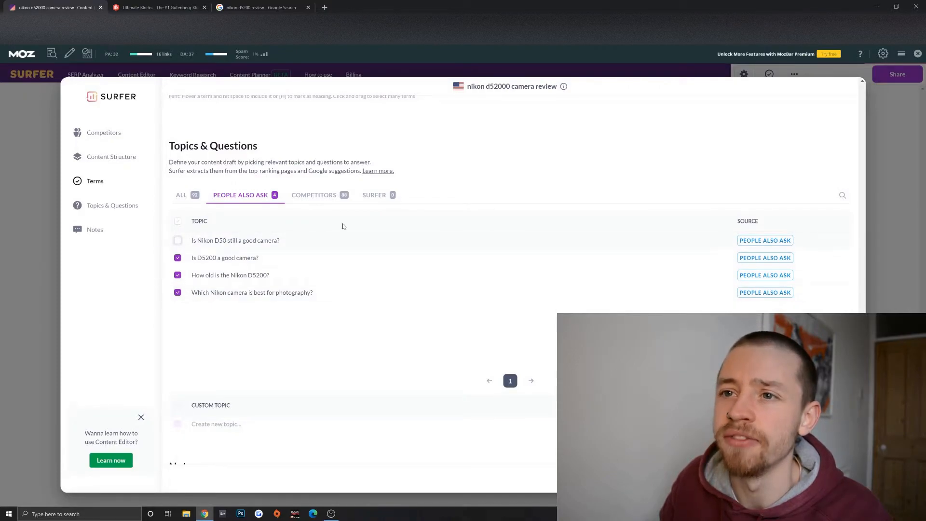
Step: Look over the remaining topic questions, the custom topic area and the Notes section of the draft guidelines
{"action": "scroll", "coordinate": [249, 248], "scroll_direction": "down", "scroll_amount": 2}
{"action": "scroll", "coordinate": [249, 249], "scroll_direction": "up", "scroll_amount": 2}
{"action": "scroll", "coordinate": [249, 232], "scroll_direction": "down", "scroll_amount": 5}
{"action": "scroll", "coordinate": [256, 202], "scroll_direction": "up", "scroll_amount": 3}
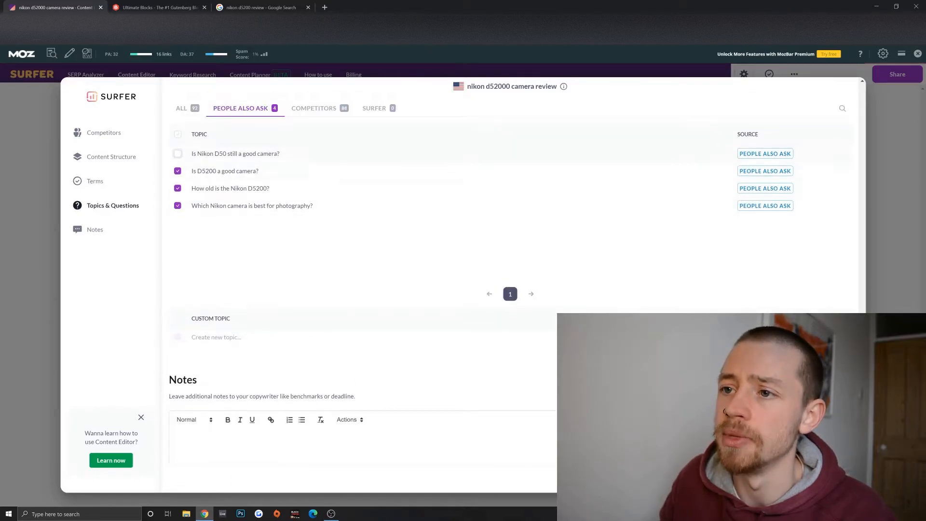
{"action": "scroll", "coordinate": [220, 191], "scroll_direction": "down", "scroll_amount": 3}
{"action": "scroll", "coordinate": [269, 182], "scroll_direction": "down", "scroll_amount": 2}
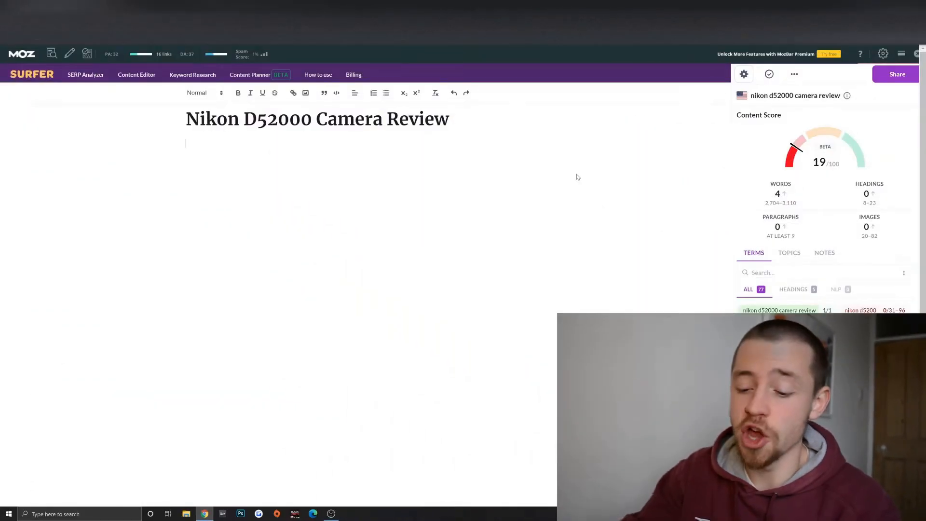
{"action": "type", "text": "du"}
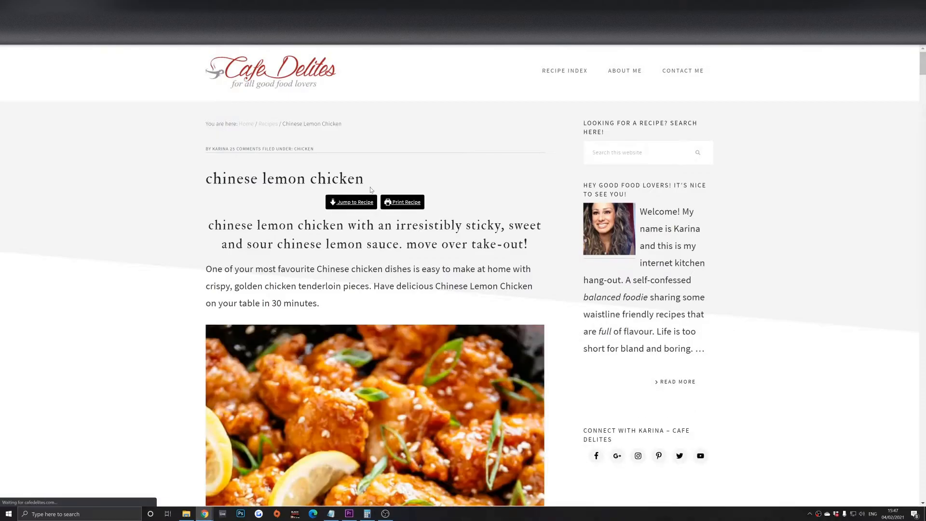
Step: Read through the Cafe Delites Chinese Lemon Chicken page, accepting its privacy notice, to examine how the article is structured
{"action": "scroll", "coordinate": [371, 189], "scroll_direction": "down", "scroll_amount": 3}
{"action": "scroll", "coordinate": [371, 189], "scroll_direction": "down", "scroll_amount": 5}
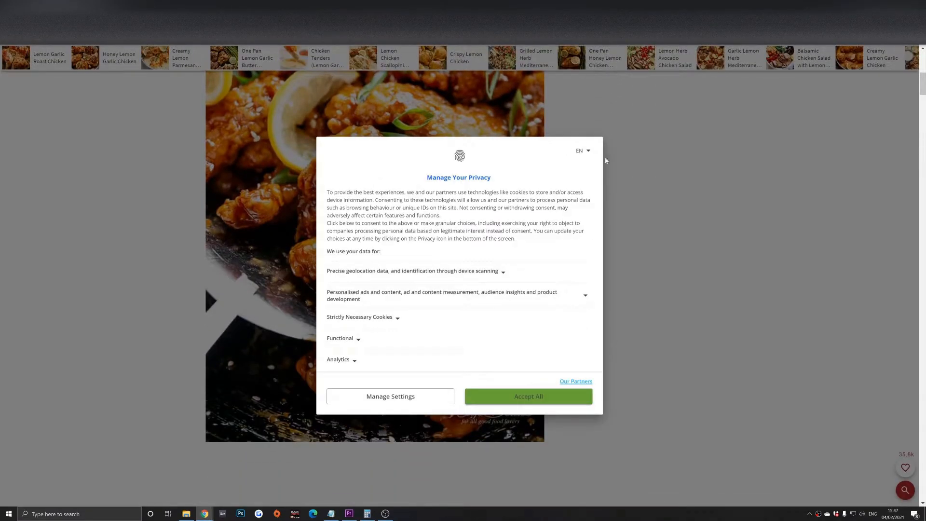
{"action": "left_click", "coordinate": [540, 397]}
{"action": "scroll", "coordinate": [416, 200], "scroll_direction": "down", "scroll_amount": 15}
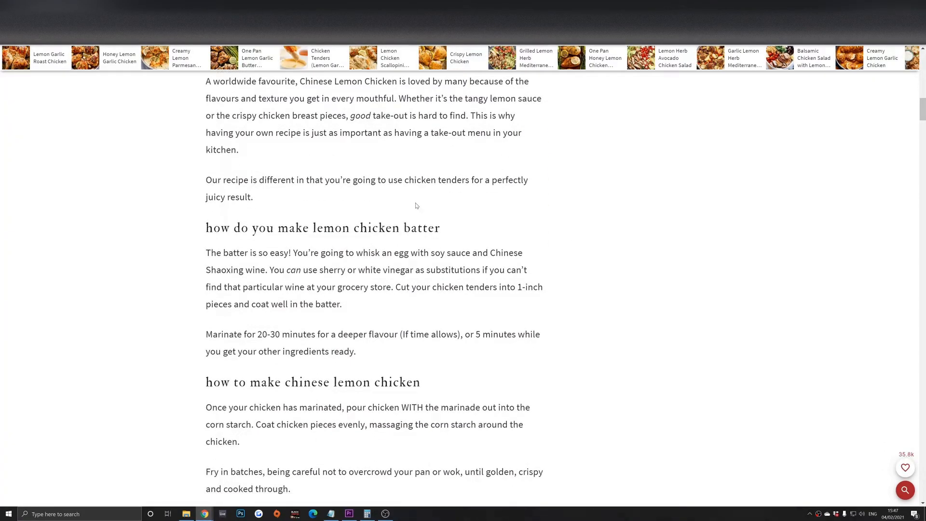
{"action": "scroll", "coordinate": [415, 200], "scroll_direction": "down", "scroll_amount": 15}
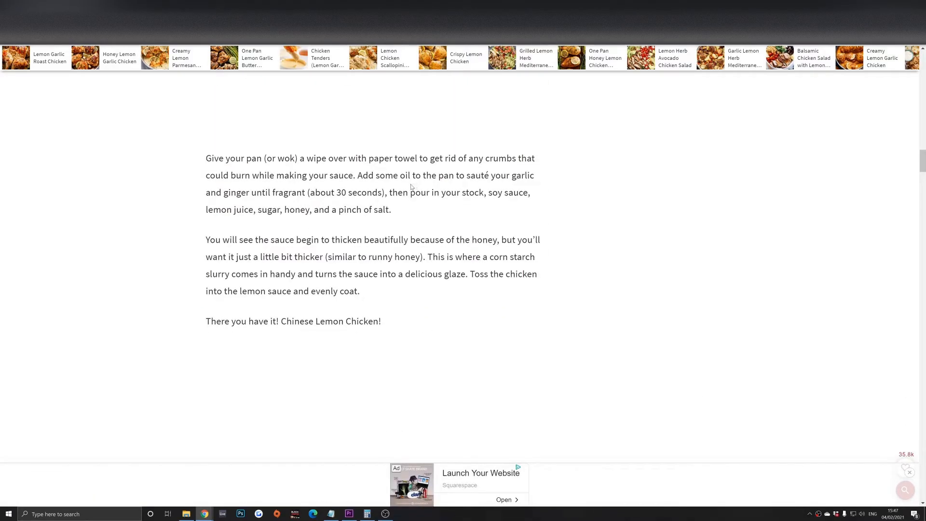
{"action": "scroll", "coordinate": [410, 188], "scroll_direction": "down", "scroll_amount": 5}
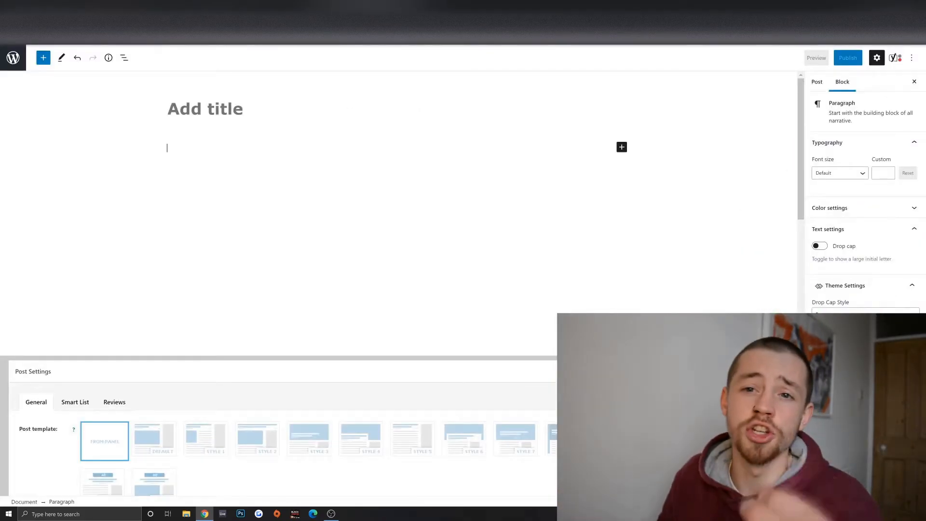
Step: Search the WordPress blocks for "review" and insert a Review block into the empty post
{"action": "left_click", "coordinate": [622, 147]}
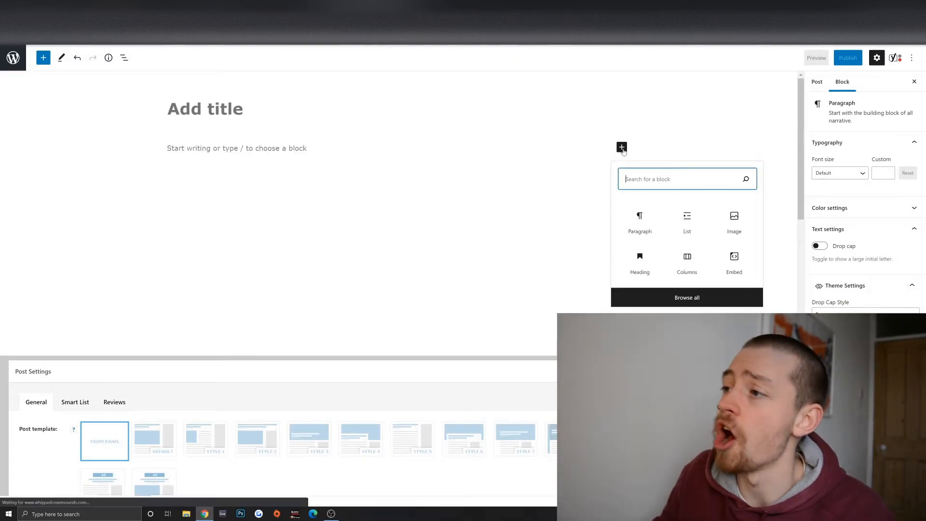
{"action": "type", "text": "revie"}
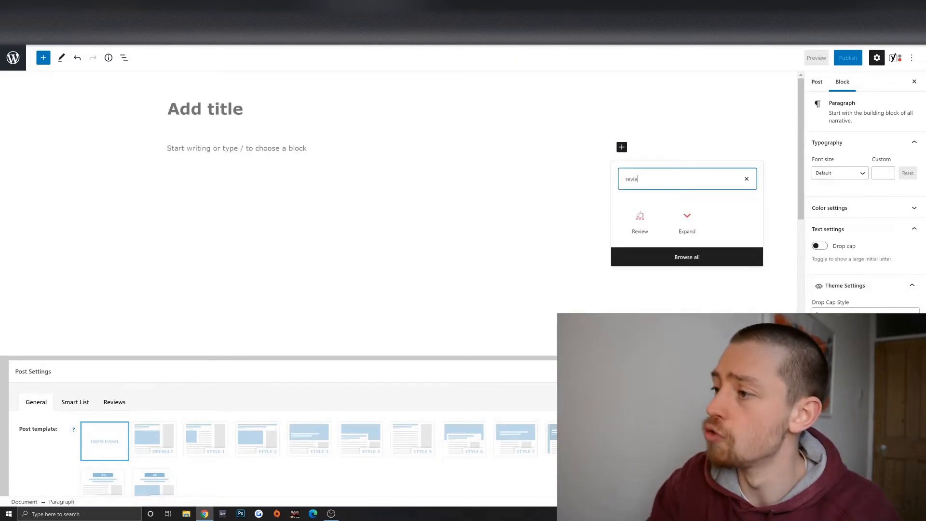
{"action": "type", "text": "w"}
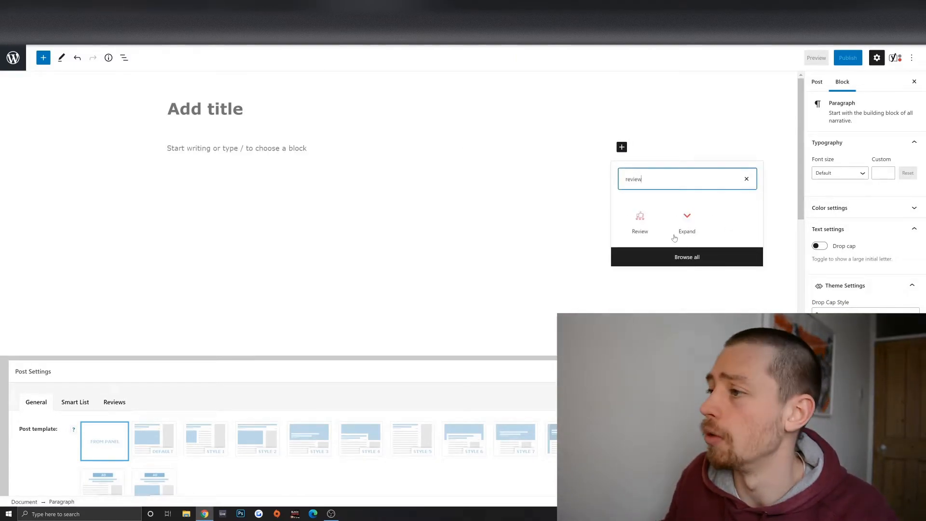
{"action": "left_click", "coordinate": [640, 220]}
{"action": "left_click", "coordinate": [449, 138]}
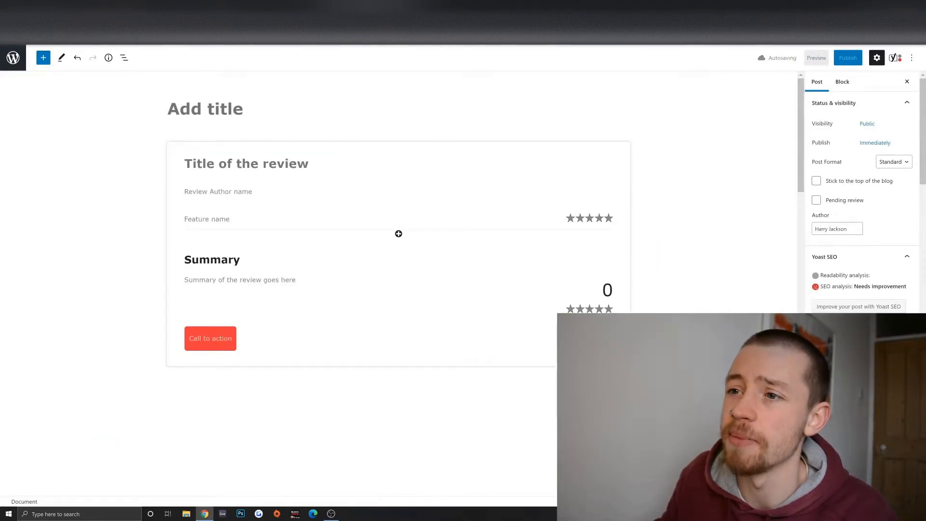
Step: Title the review block "Nikon D5200 (Quicker Review)"
{"action": "left_click", "coordinate": [258, 239]}
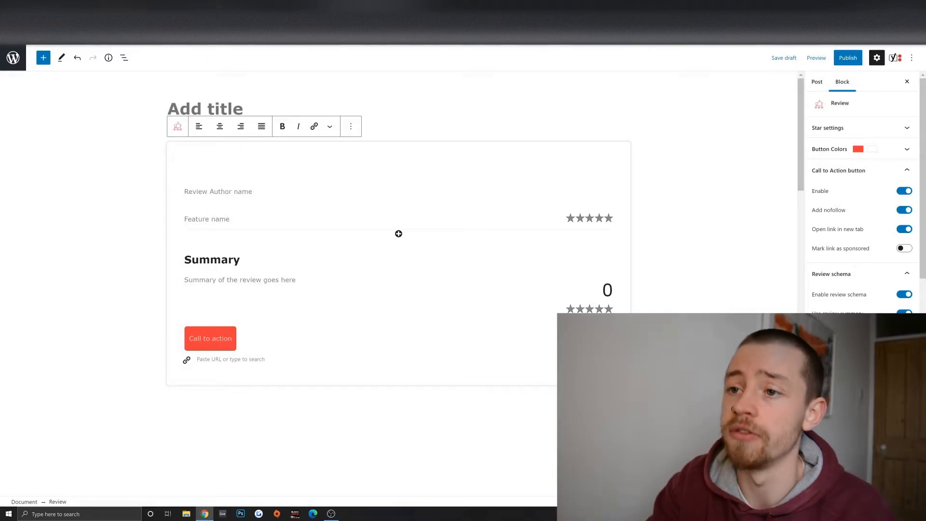
{"action": "type", "text": "Ni"}
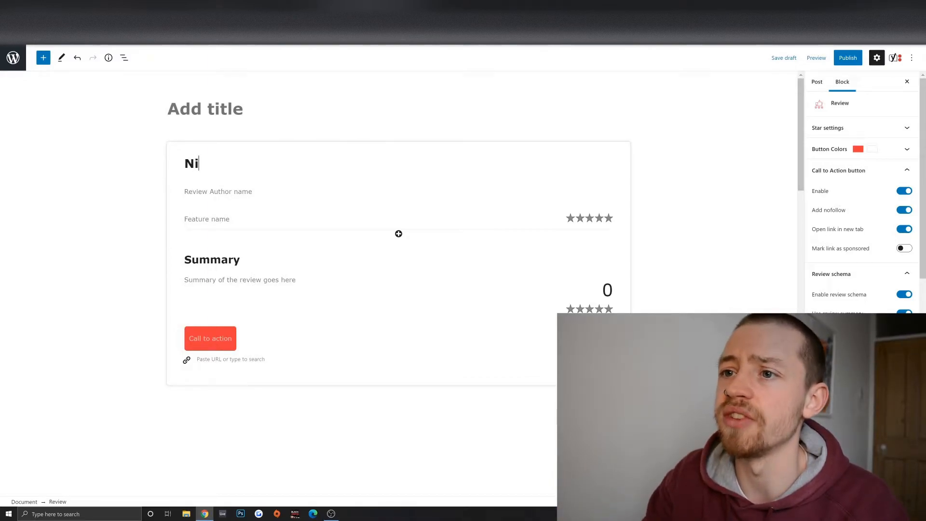
{"action": "type", "text": "kon D5200 (AQ"}
{"action": "key", "text": "BackSpace"}
{"action": "key", "text": "BackSpace"}
{"action": "type", "text": "Quicker "}
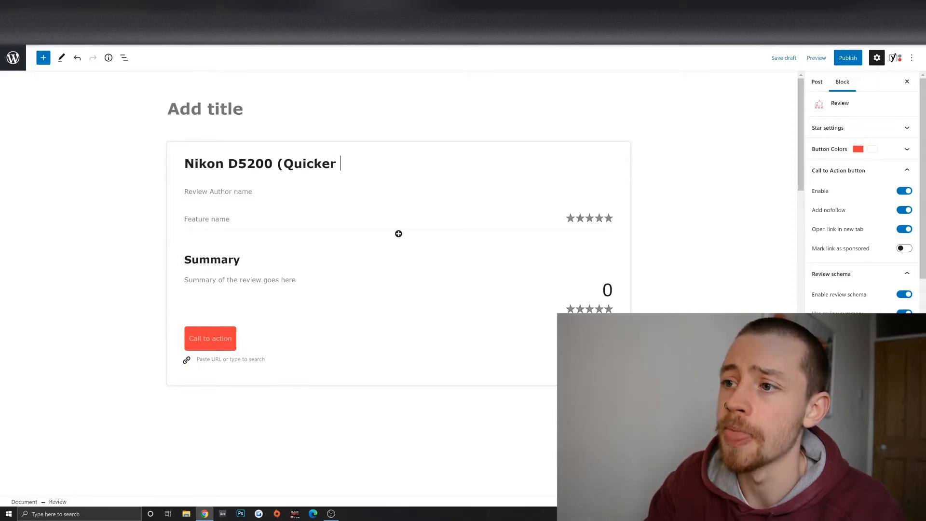
{"action": "type", "text": "Review)"}
Step: Enter the price £500 in the review block's author name line
{"action": "left_click", "coordinate": [343, 209]}
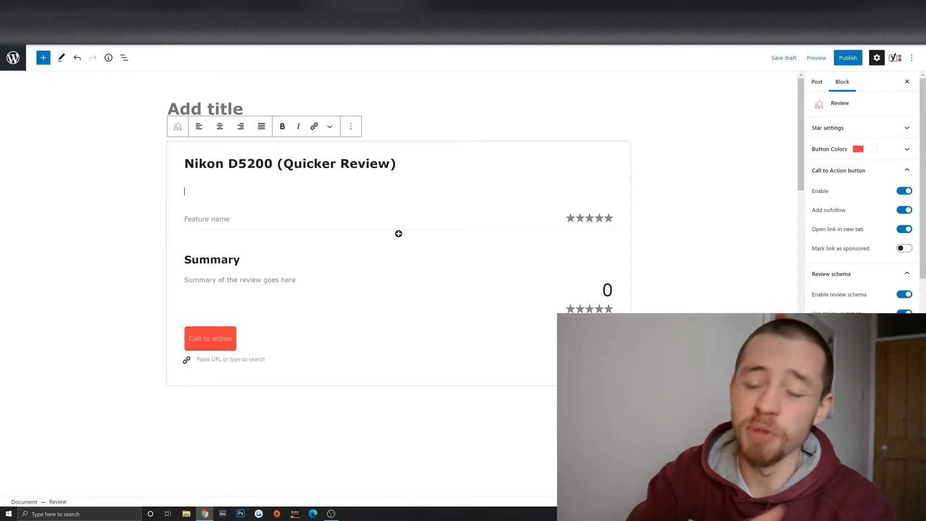
{"action": "type", "text": "£500"}
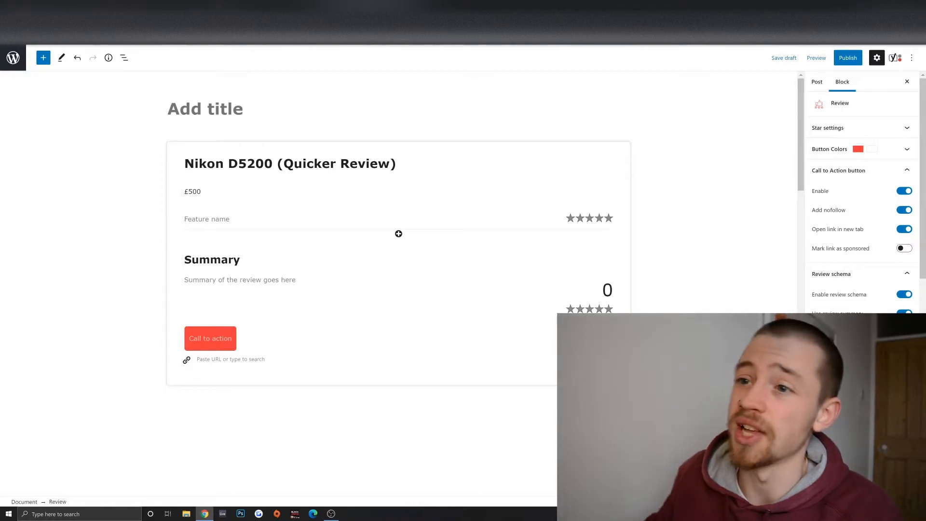
{"action": "left_click", "coordinate": [219, 221]}
Step: Add the dollar price in front of the pound price so the line reads "$700/£500"
{"action": "left_click", "coordinate": [229, 189]}
{"action": "key", "text": "Left"}
{"action": "key", "text": "Left"}
{"action": "key", "text": "Left"}
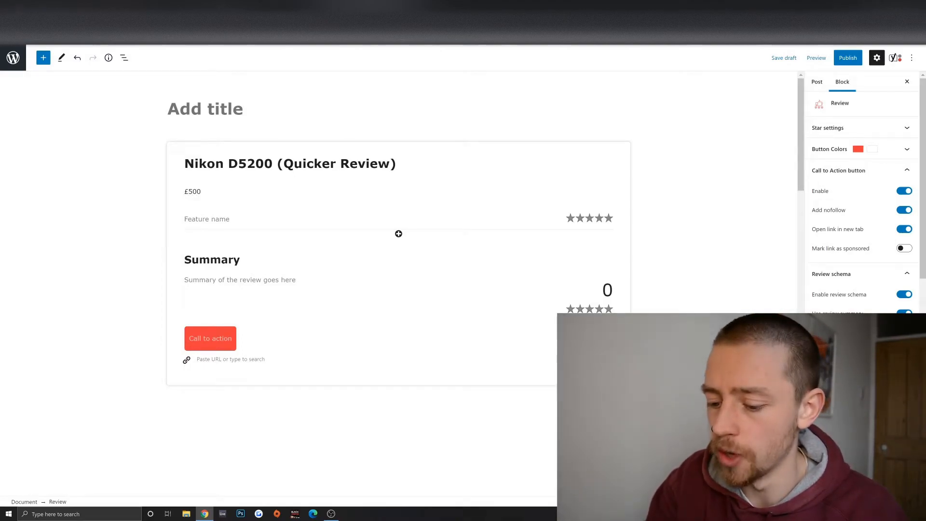
{"action": "type", "text": "$4"}
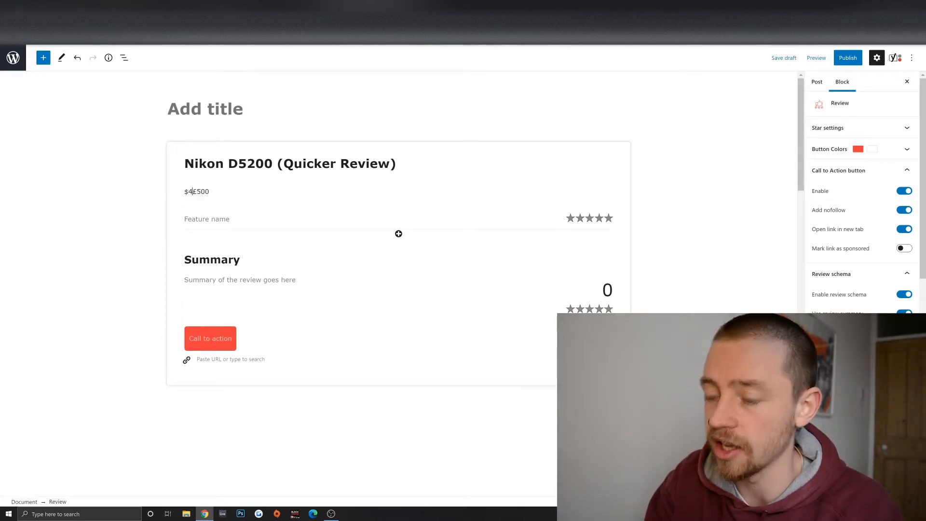
{"action": "key", "text": "BackSpace"}
{"action": "type", "text": "700"}
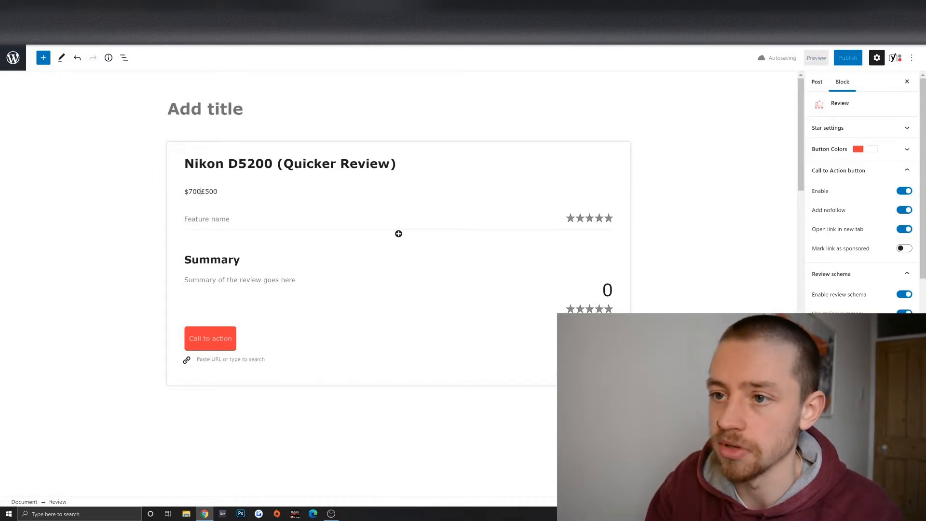
{"action": "type", "text": "/"}
{"action": "left_click", "coordinate": [234, 218]}
{"action": "left_click", "coordinate": [204, 192]}
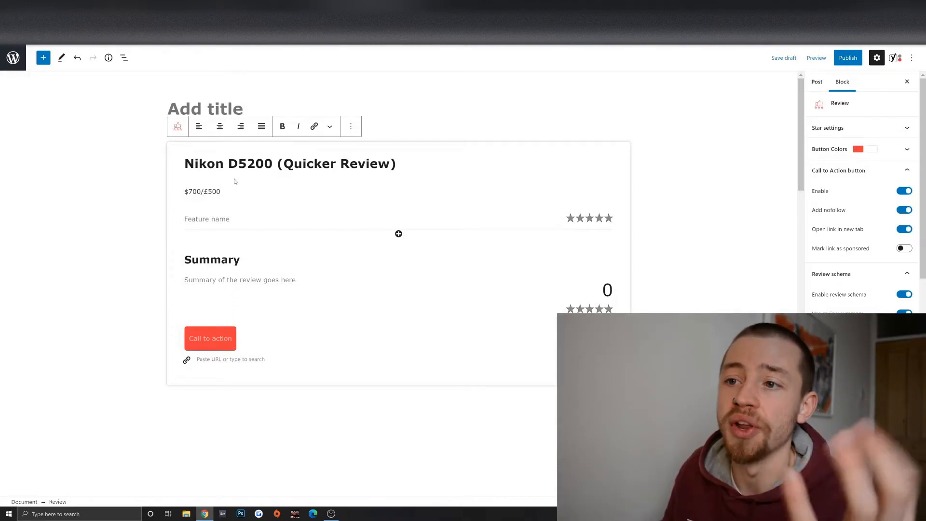
{"action": "left_click", "coordinate": [188, 192]}
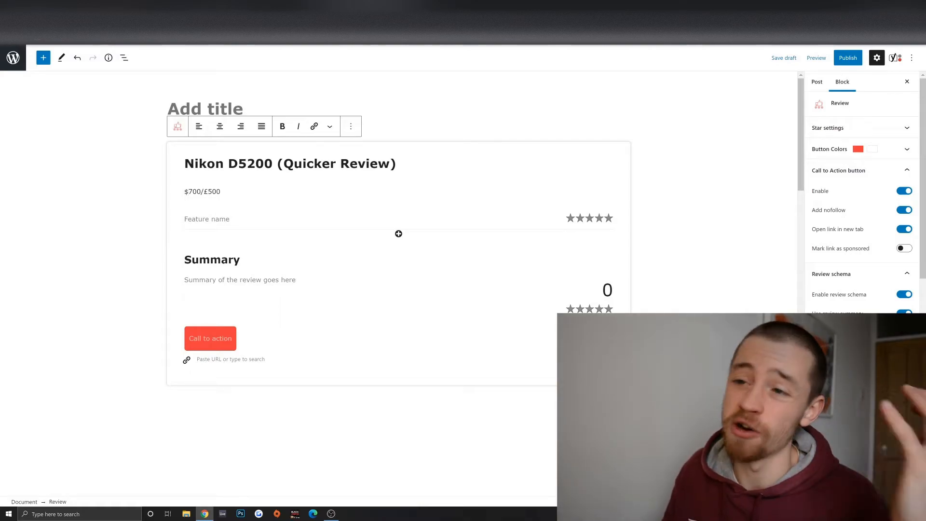
{"action": "left_click", "coordinate": [221, 192]}
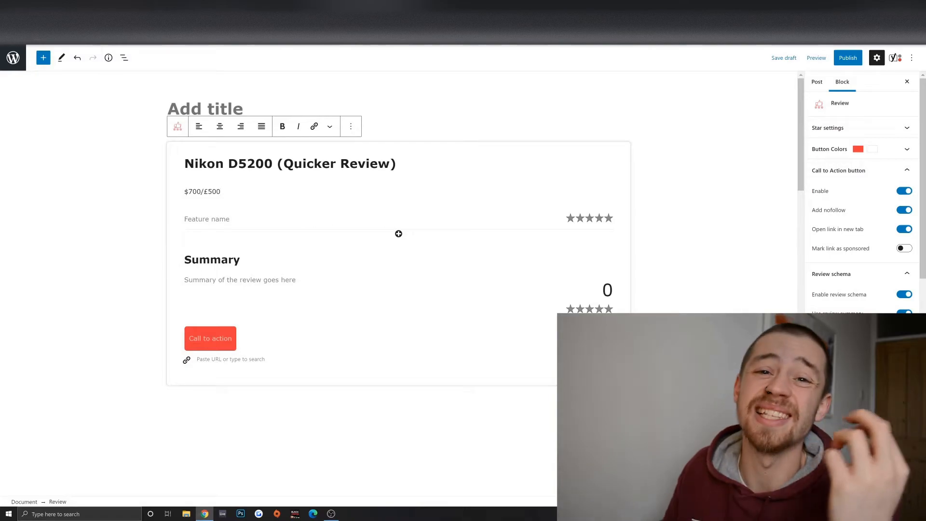
Step: Name the review's first feature "Image Quality" and rate it four stars
{"action": "left_click", "coordinate": [227, 220]}
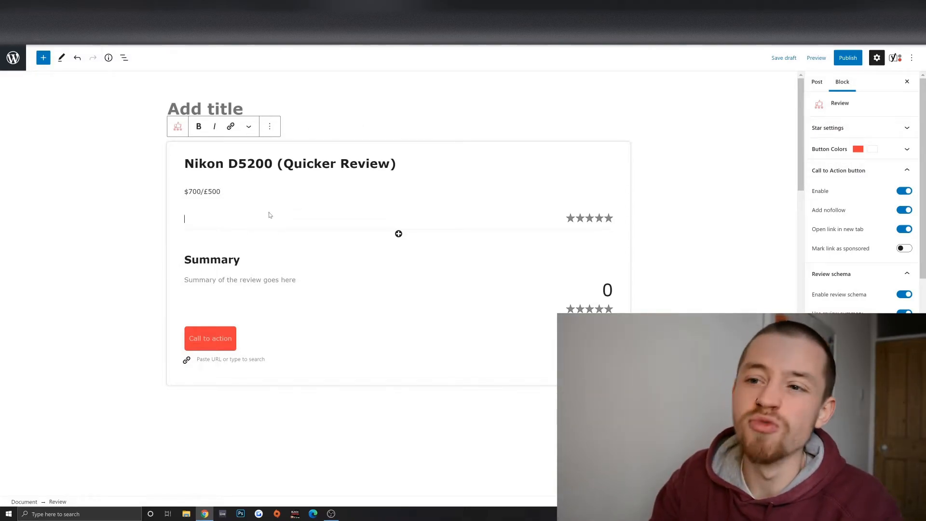
{"action": "type", "text": "I"}
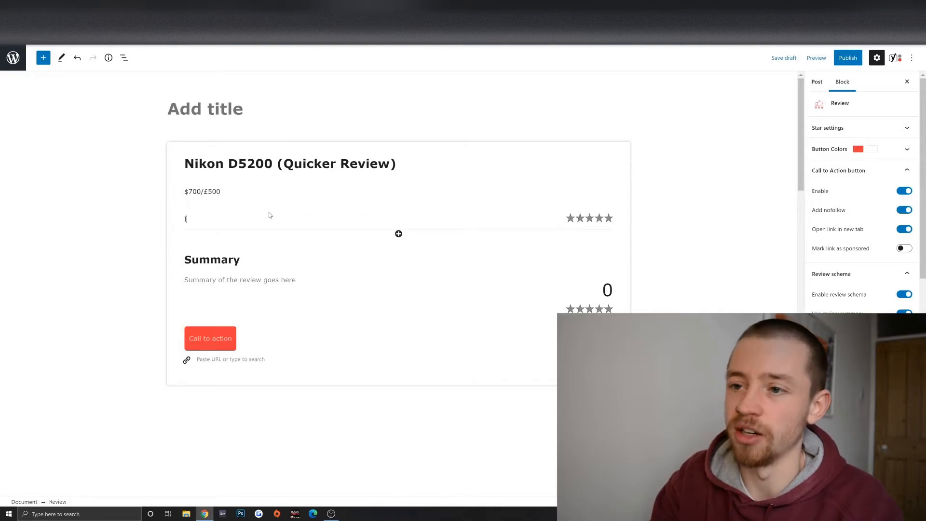
{"action": "type", "text": "mage Wu"}
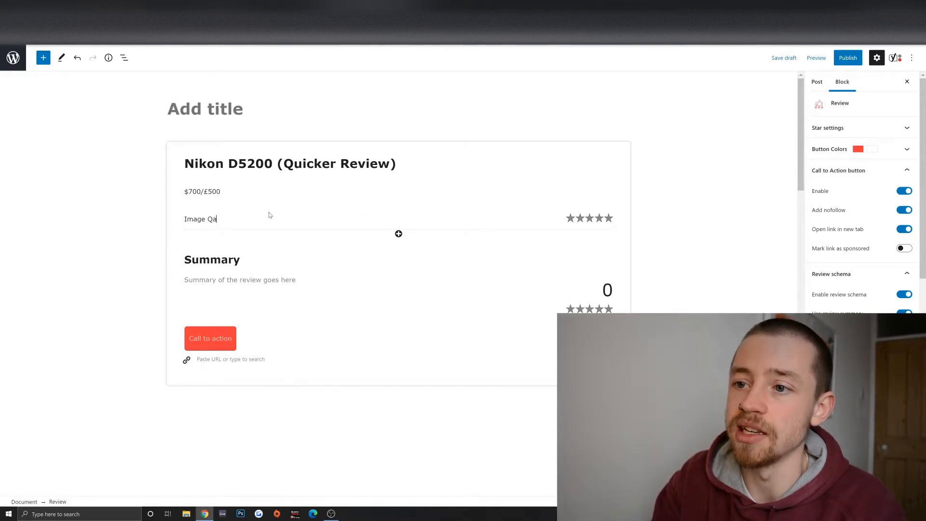
{"action": "type", "text": "ality"}
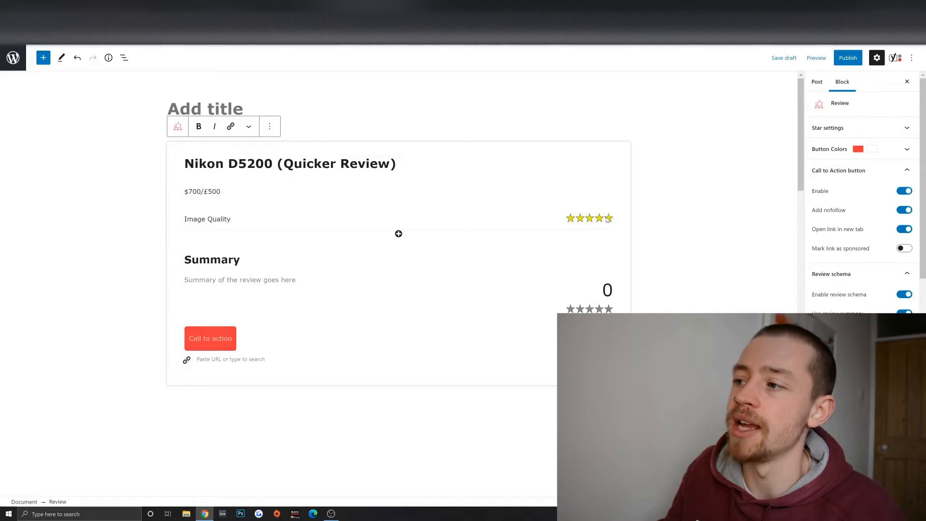
{"action": "left_click", "coordinate": [598, 218]}
Step: Add a second feature named "Video Quality" to the review and rate it four stars
{"action": "left_click", "coordinate": [398, 233]}
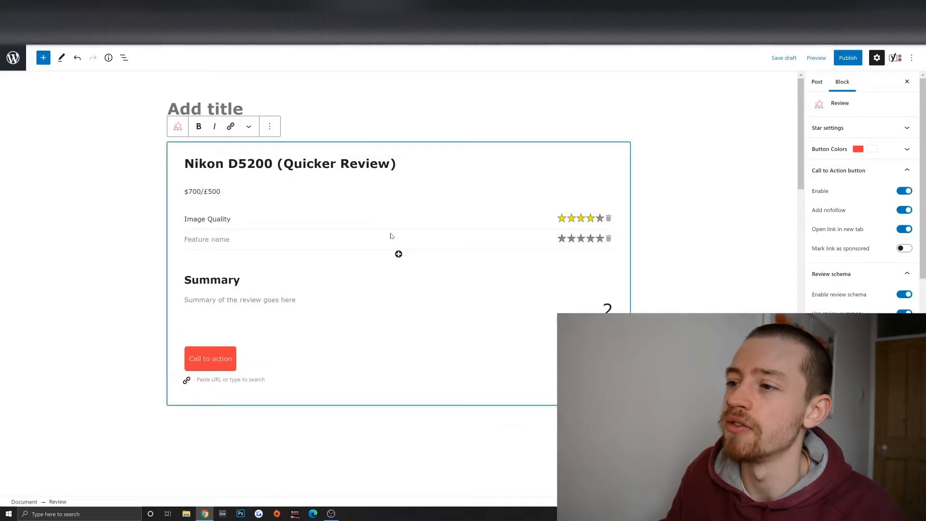
{"action": "left_click", "coordinate": [221, 243]}
{"action": "type", "text": "Video"}
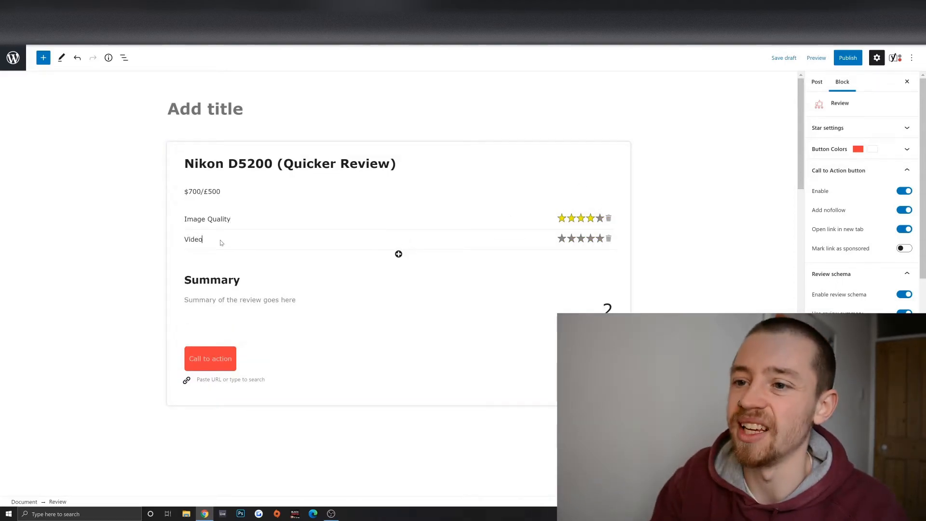
{"action": "type", "text": " Quality"}
{"action": "left_click", "coordinate": [592, 239]}
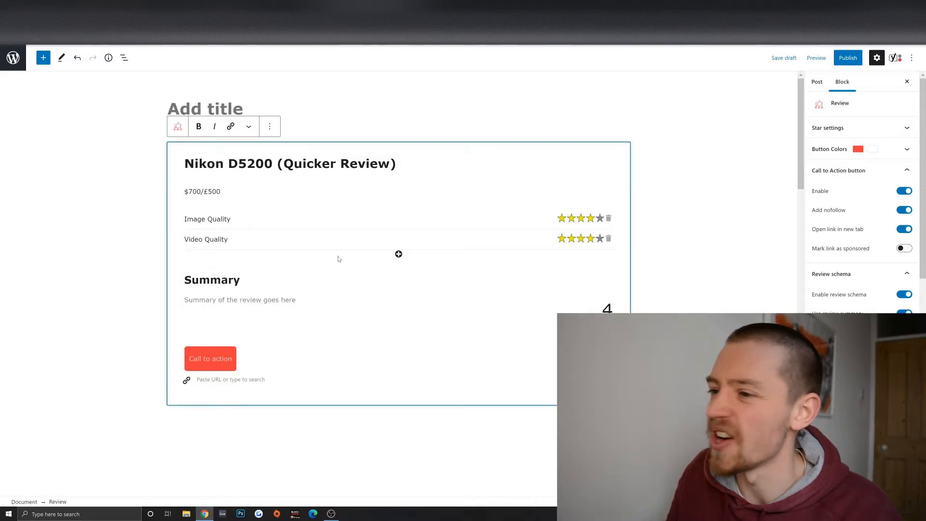
Step: Add a third feature named "Ease of Use" to the review and rate it three and a half stars
{"action": "left_click", "coordinate": [398, 254]}
{"action": "left_click", "coordinate": [210, 261]}
{"action": "type", "text": "Ease of Use"}
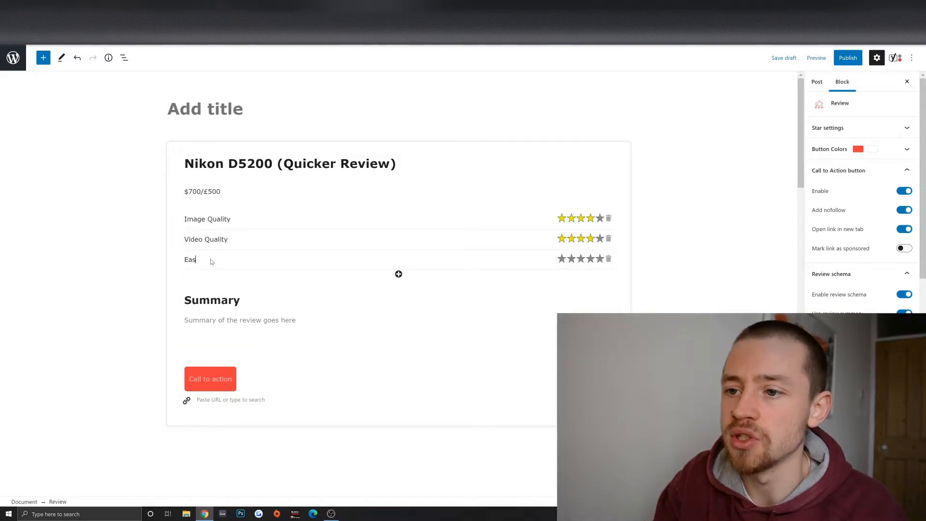
{"action": "left_click", "coordinate": [589, 261]}
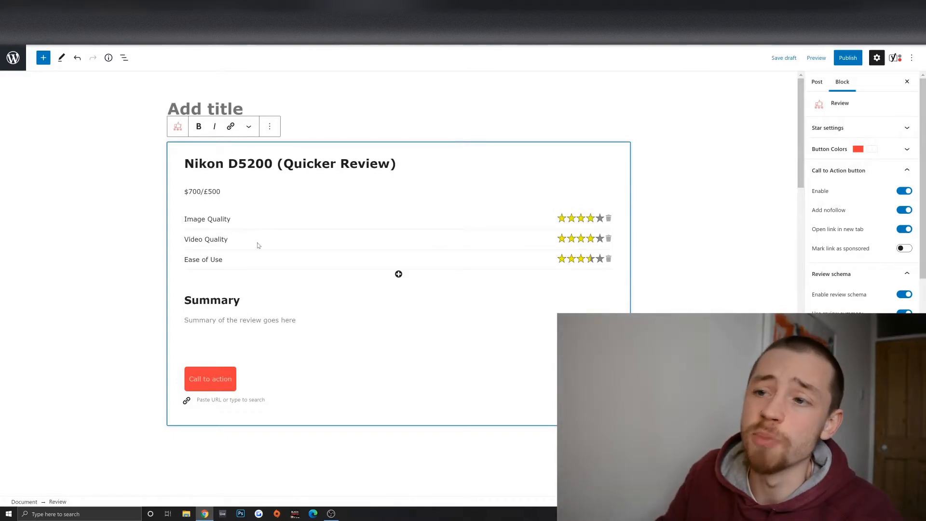
Step: Enter the review summary "The Nikon D5200 is a great all round camera for taking photos and filming. It's perfect for YouTube vloggers and beginner photographers."
{"action": "scroll", "coordinate": [481, 276], "scroll_direction": "down", "scroll_amount": 1}
{"action": "left_click_drag", "start_coordinate": [585, 289], "coordinate": [633, 293]}
{"action": "left_click", "coordinate": [600, 274]}
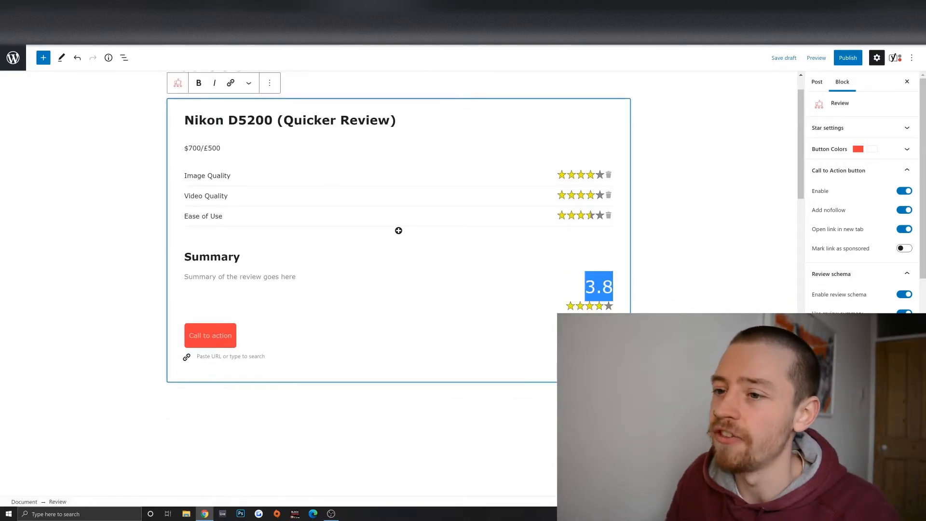
{"action": "left_click", "coordinate": [198, 277]}
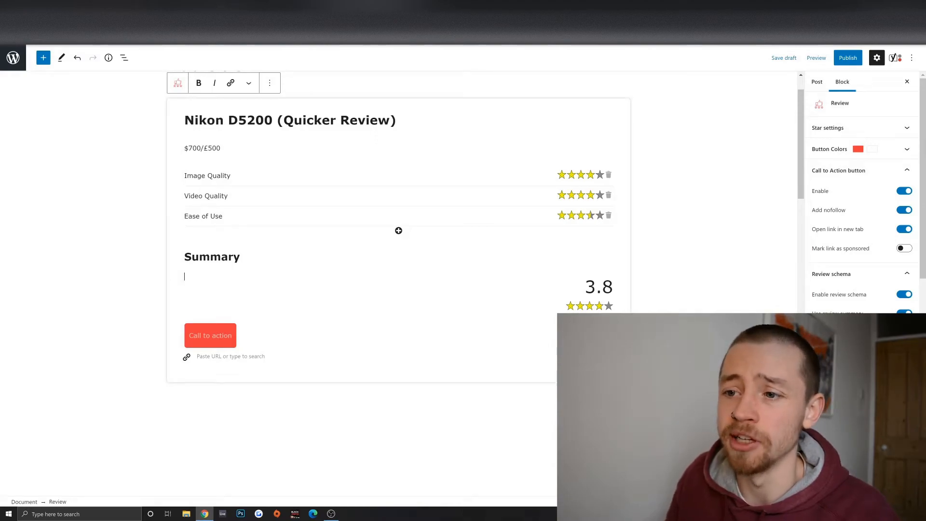
{"action": "type", "text": "The Nikon D5200 is a great all round camera for taking photos and filming. It's perfect for YouTube vloggers and beginner photographers."}
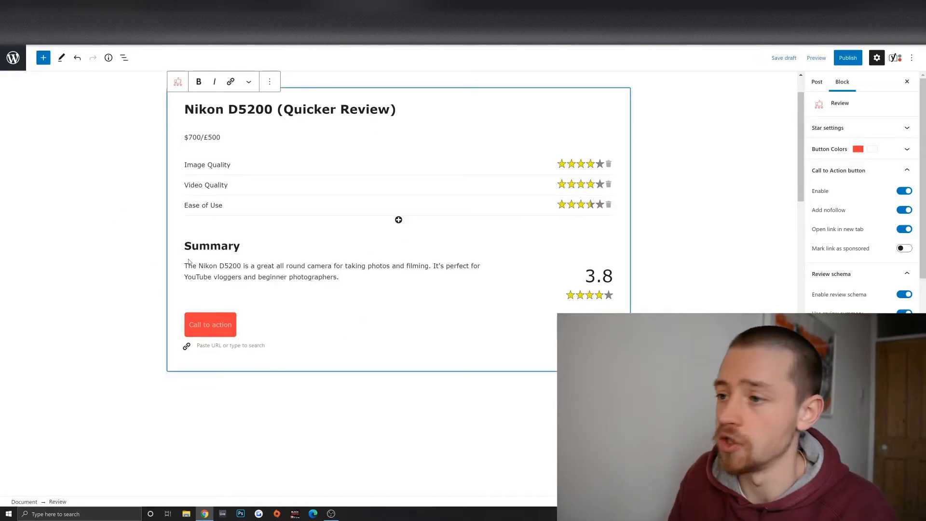
{"action": "left_click", "coordinate": [244, 266]}
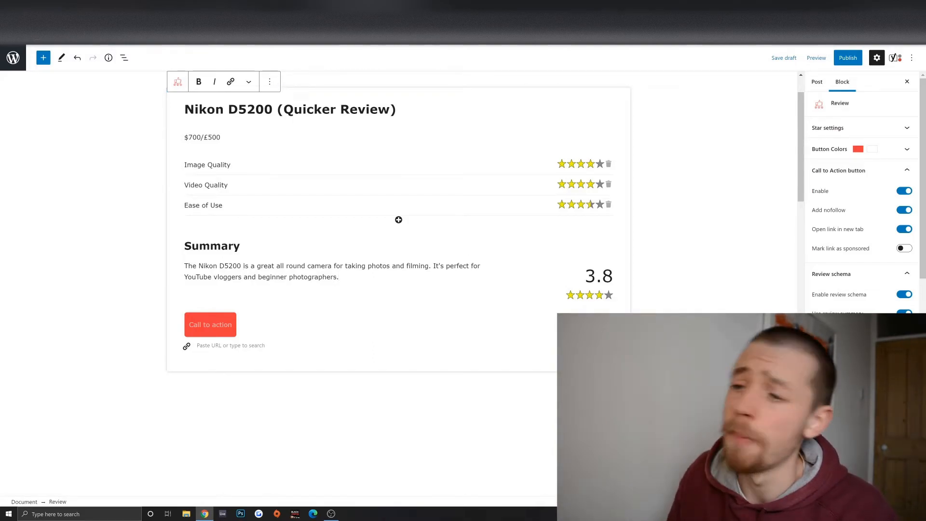
Step: Label the review's call-to-action button "Website" and leave its link empty
{"action": "left_click", "coordinate": [207, 325]}
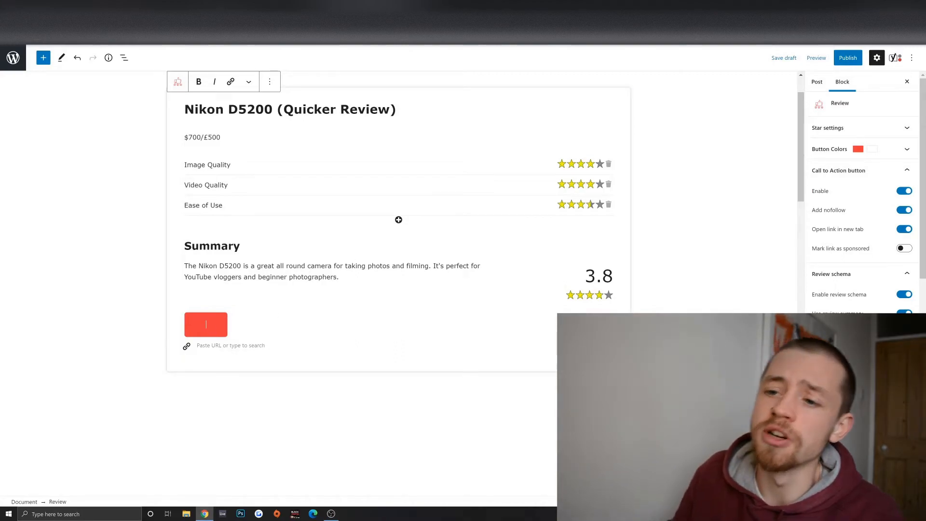
{"action": "type", "text": "Website"}
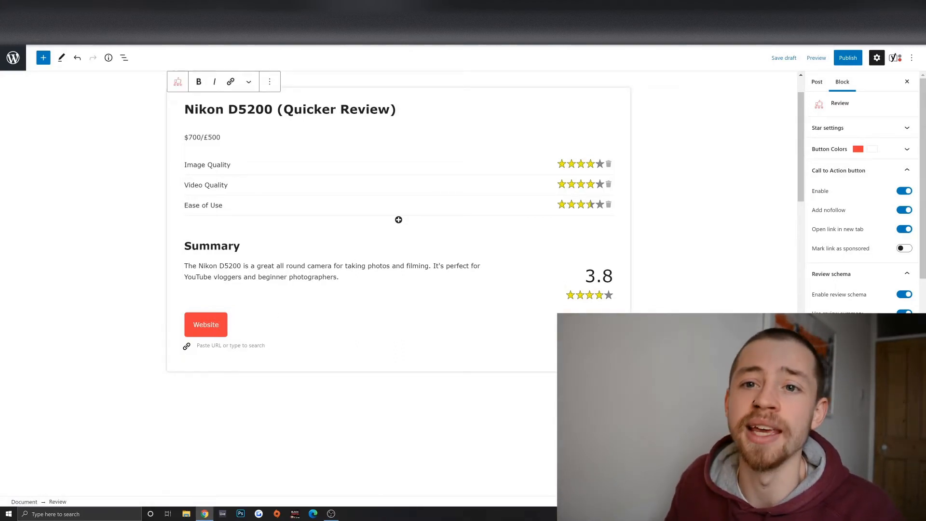
{"action": "left_click", "coordinate": [252, 345]}
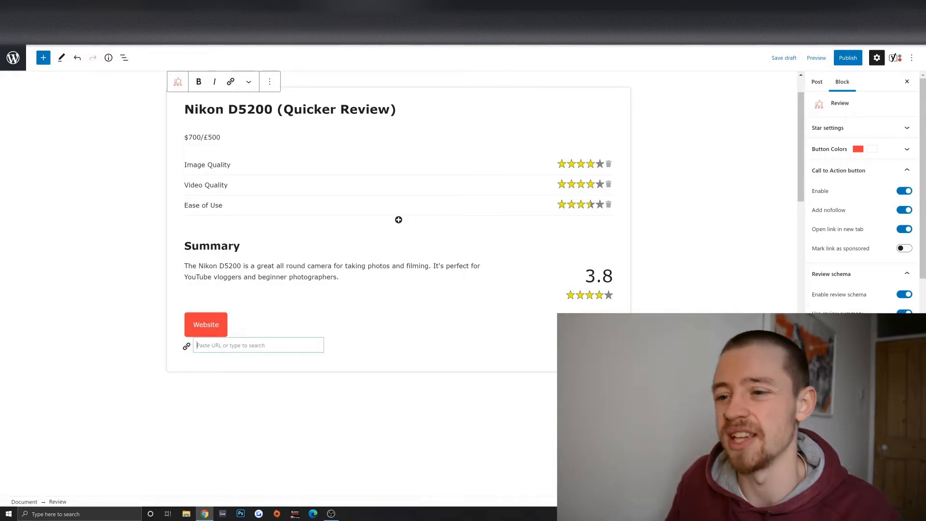
{"action": "left_click", "coordinate": [312, 324]}
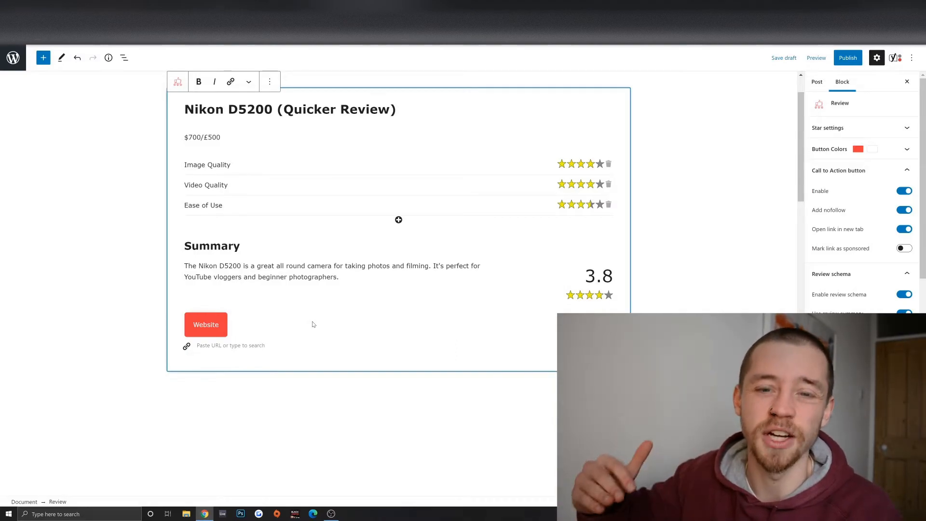
{"action": "left_click", "coordinate": [194, 345]}
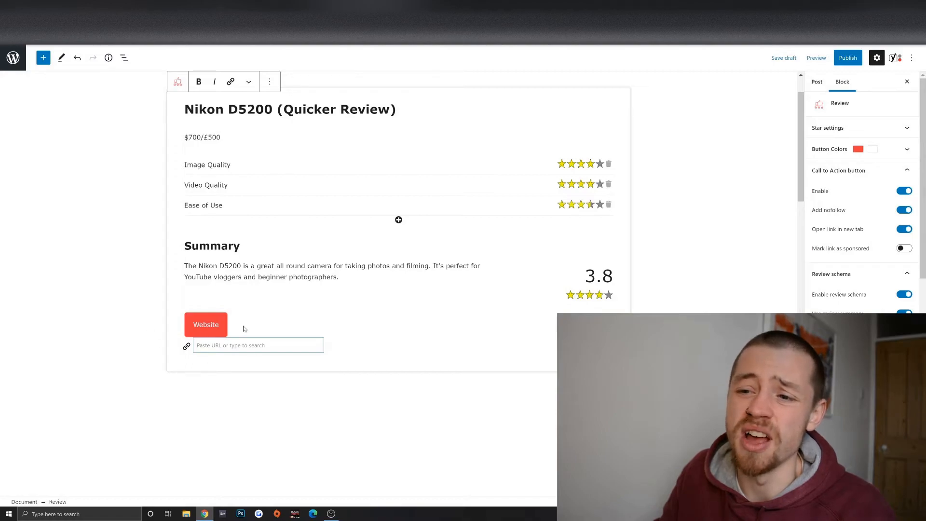
{"action": "left_click", "coordinate": [286, 317]}
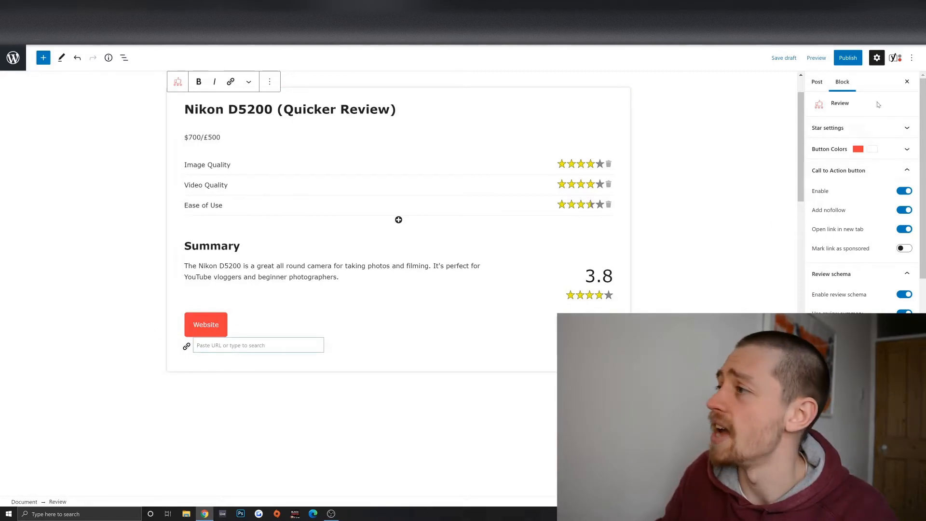
Step: Look through the review block's button colour, star, call-to-action and schema settings
{"action": "left_click", "coordinate": [874, 150]}
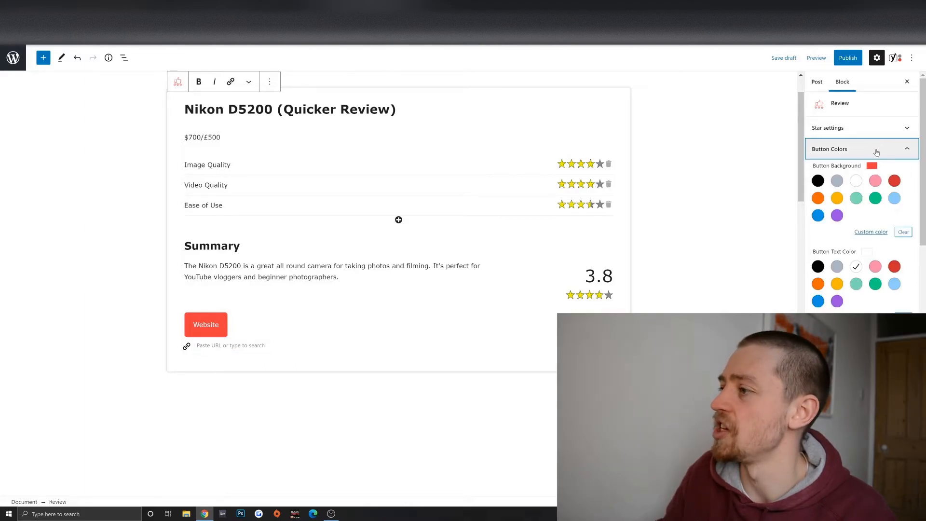
{"action": "left_click", "coordinate": [875, 149]}
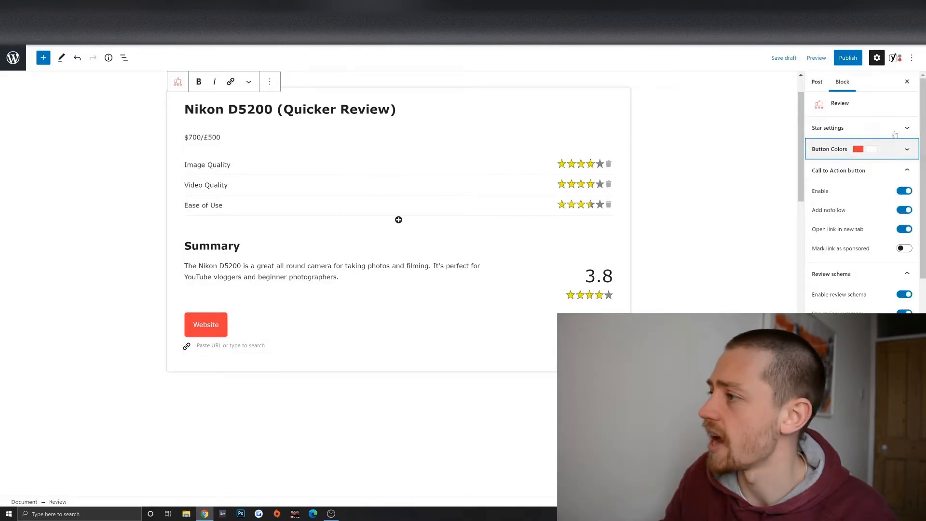
{"action": "left_click", "coordinate": [898, 135]}
{"action": "left_click", "coordinate": [890, 136]}
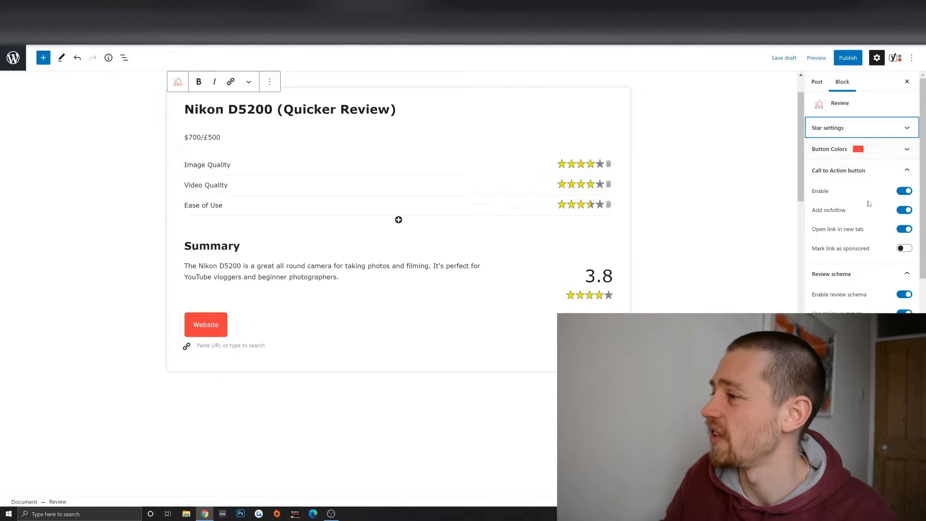
{"action": "scroll", "coordinate": [445, 251], "scroll_direction": "down", "scroll_amount": 2}
{"action": "scroll", "coordinate": [441, 257], "scroll_direction": "up", "scroll_amount": 4}
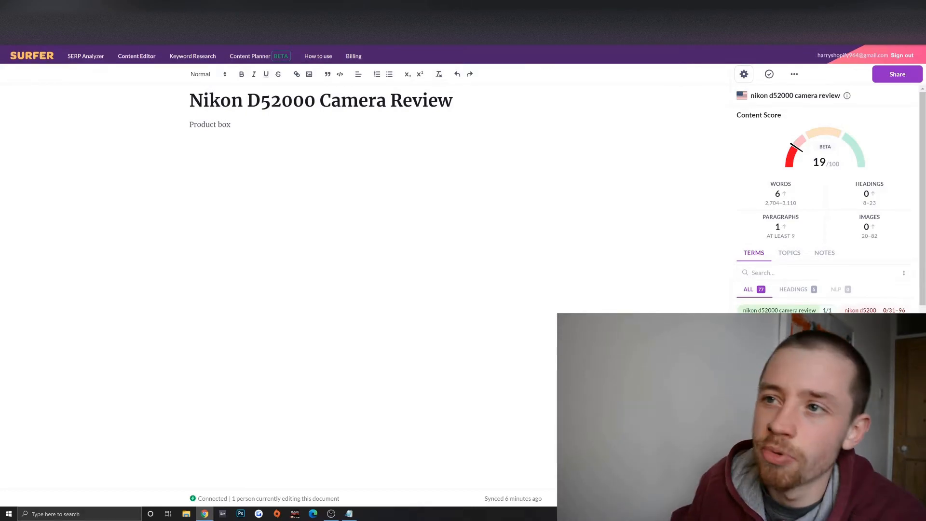
Step: In the Surfer draft, add the Heading 2 "What Is The Nikon D5200" below the "Product box" line
{"action": "left_click", "coordinate": [206, 75]}
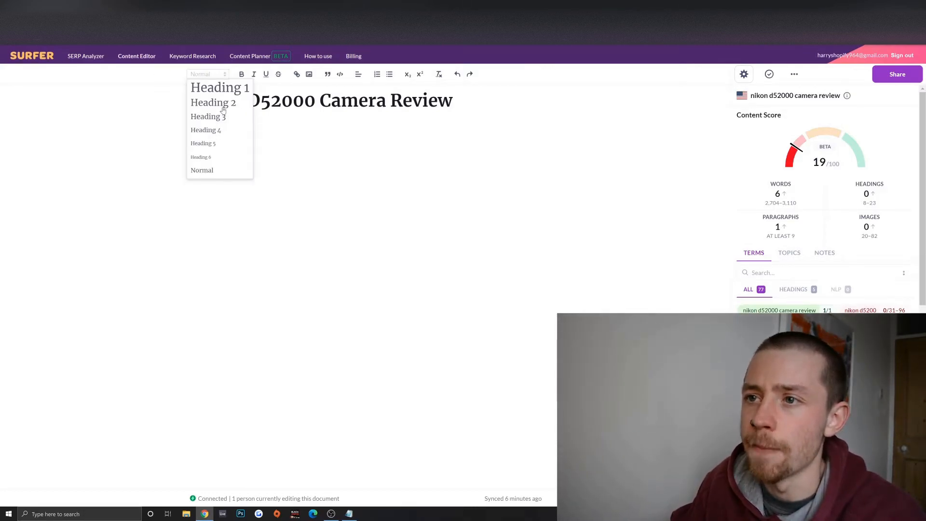
{"action": "left_click", "coordinate": [222, 103]}
{"action": "type", "text": "What Is The Nik"}
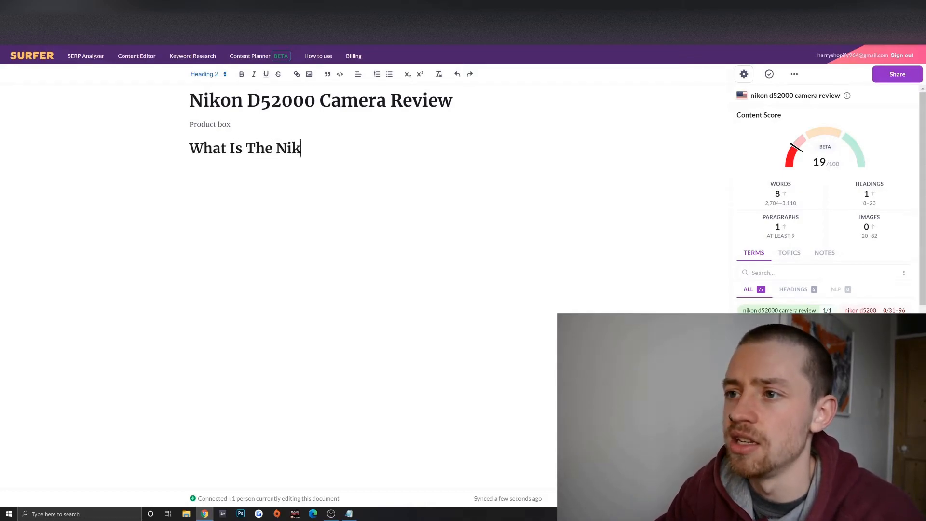
{"action": "type", "text": "omn"}
{"action": "key", "text": "BackSpace"}
{"action": "key", "text": "BackSpace"}
{"action": "type", "text": "n D5200"}
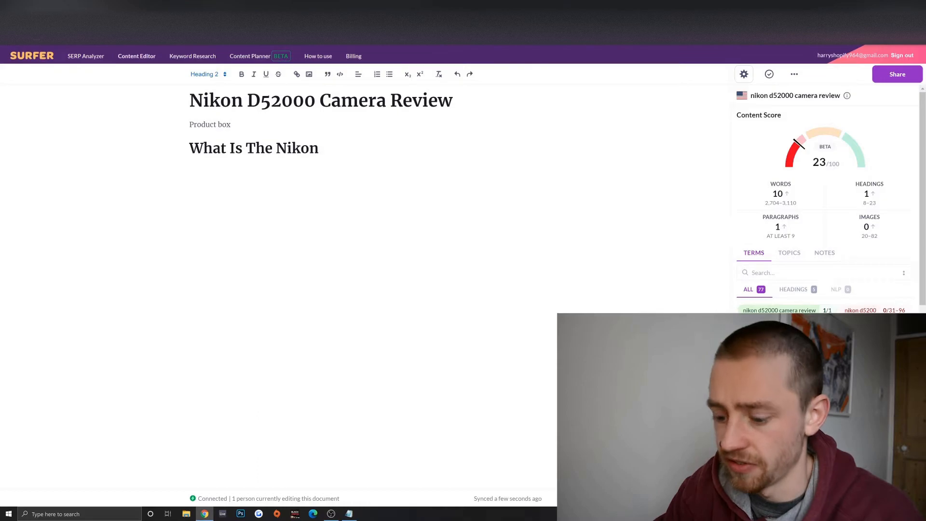
{"action": "key", "text": "Return"}
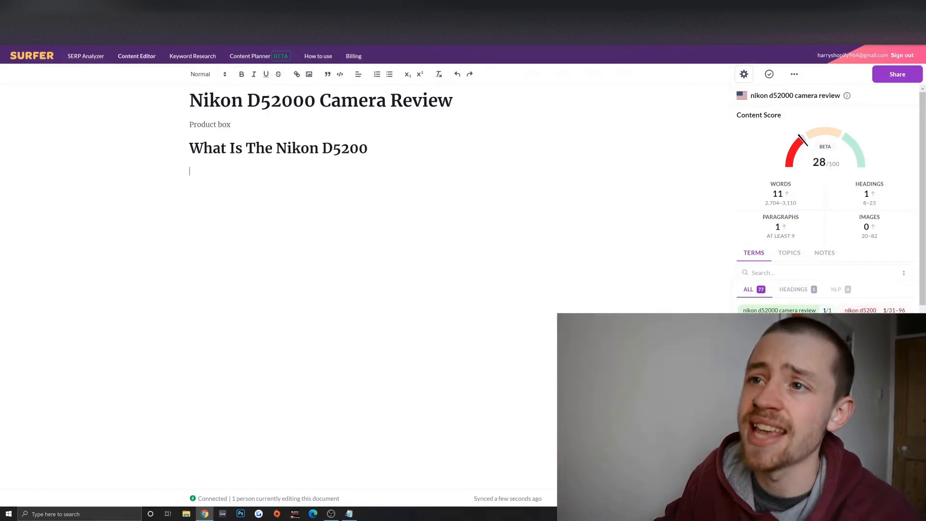
Step: Add the Heading 3 "Features" under "What Is The Nikon D5200"
{"action": "left_click", "coordinate": [211, 75]}
{"action": "left_click", "coordinate": [218, 117]}
{"action": "type", "text": "Features"}
{"action": "key", "text": "Return"}
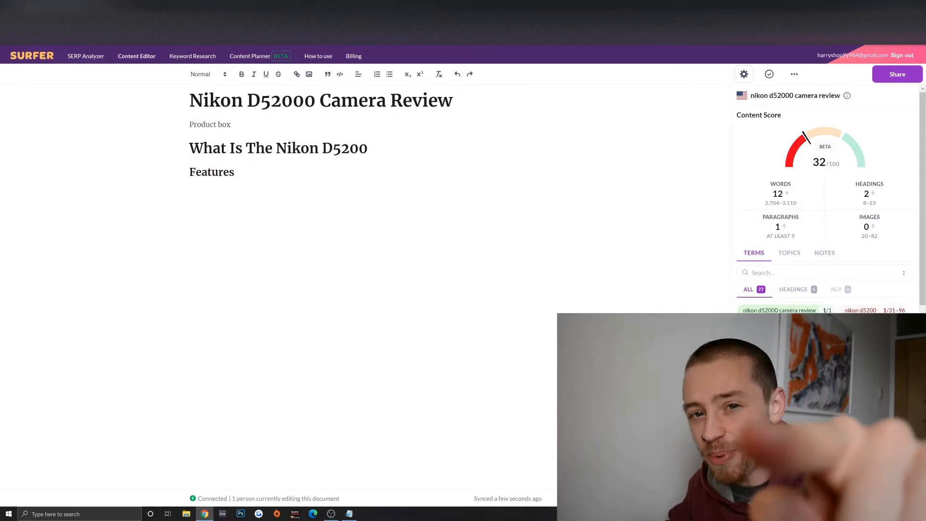
Step: Add the Heading 2 "How Good Is The Nikon for Photography?" below the Features heading
{"action": "left_click", "coordinate": [197, 77]}
{"action": "left_click", "coordinate": [235, 106]}
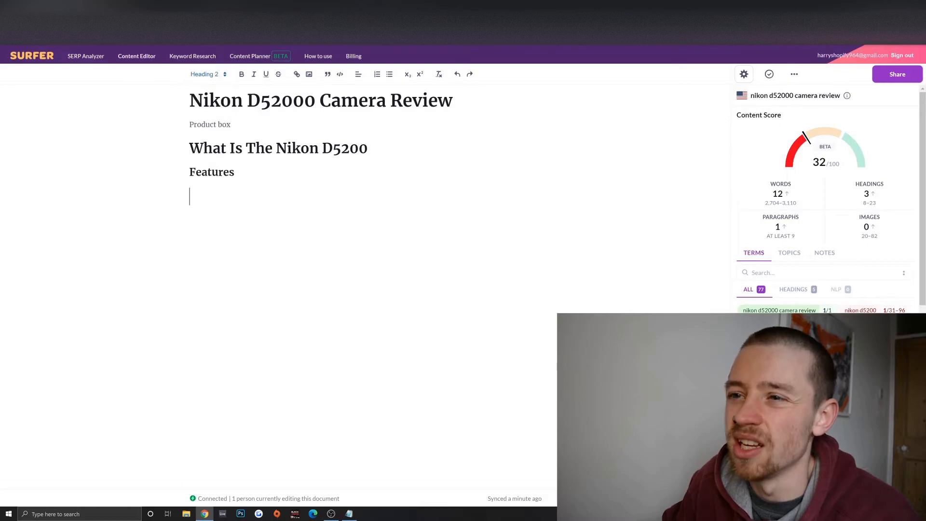
{"action": "type", "text": "How o"}
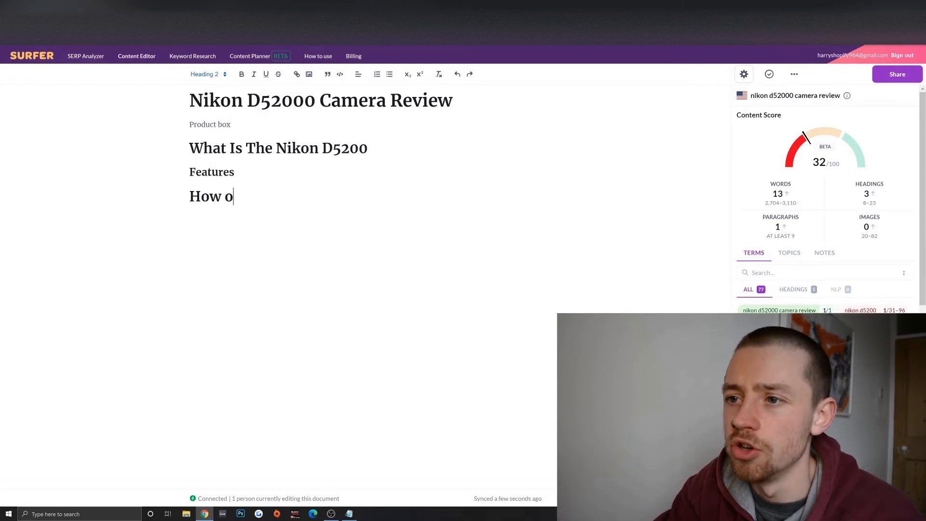
{"action": "key", "text": "BackSpace"}
{"action": "type", "text": "Good"}
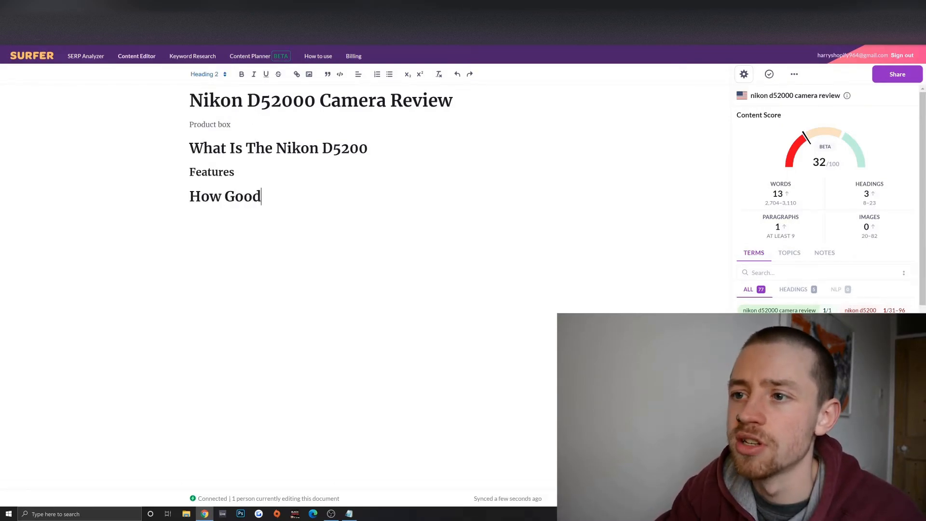
{"action": "type", "text": " Is The Nik"}
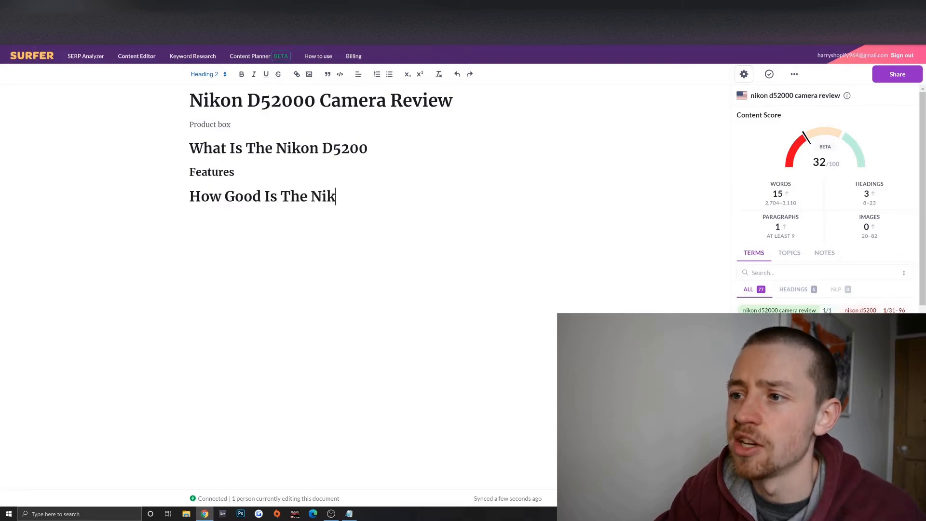
{"action": "type", "text": "on for Photography?"}
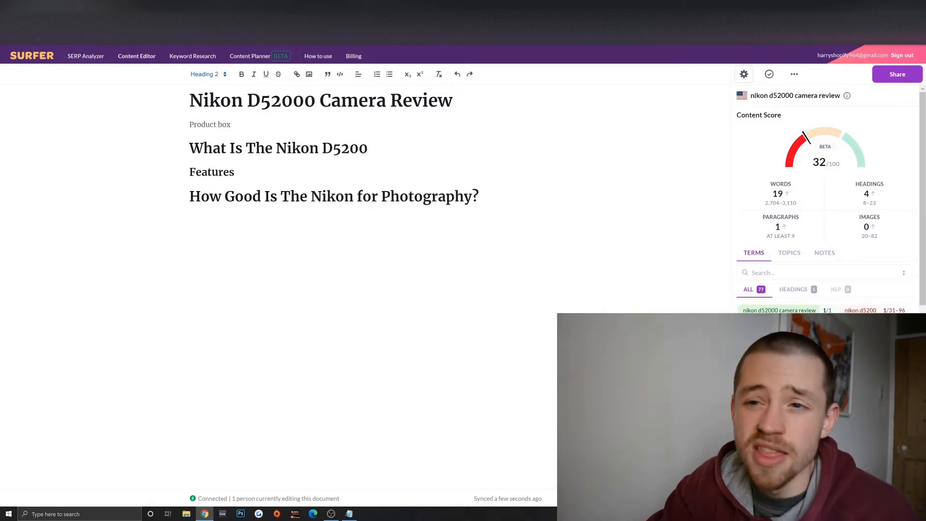
Step: Add the Heading 2 "Is The Nikon D5200 Good for Video?" below the photography heading
{"action": "key", "text": "Return"}
{"action": "type", "text": "Is "}
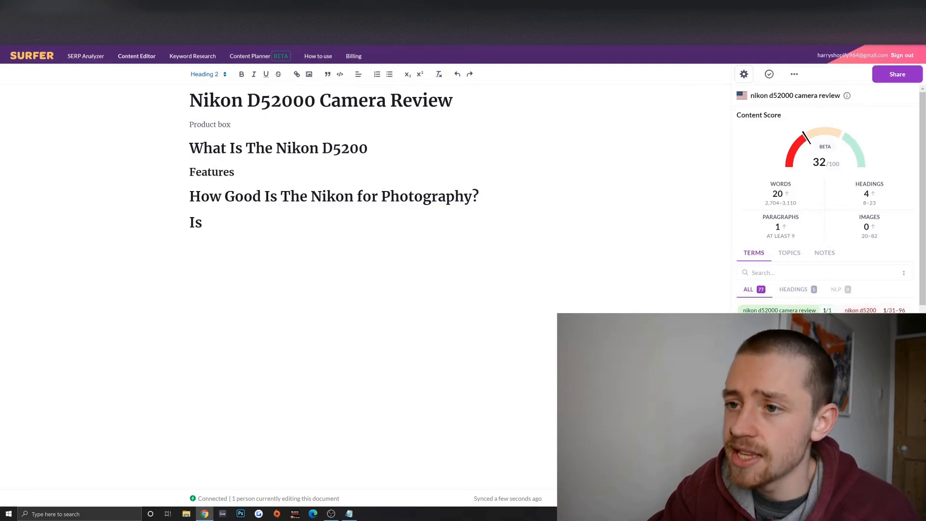
{"action": "type", "text": "The Nikon D"}
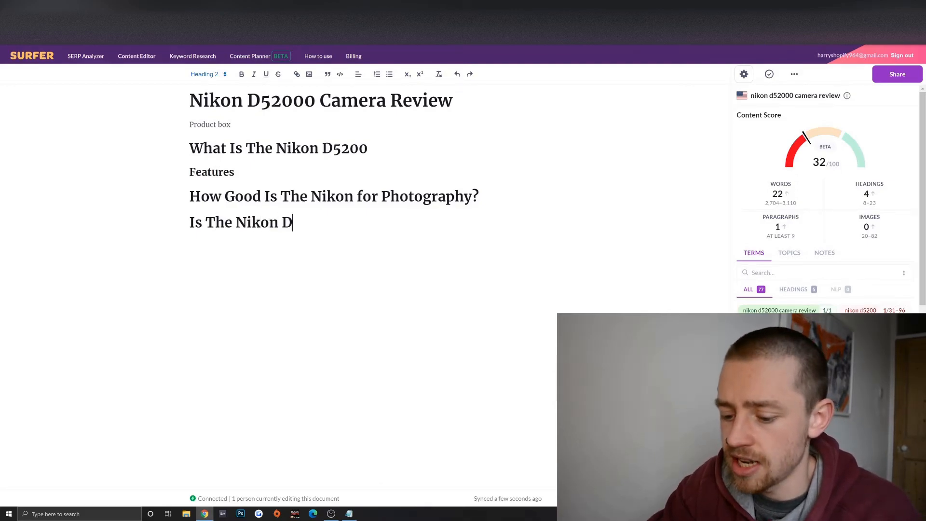
{"action": "type", "text": "5200 "}
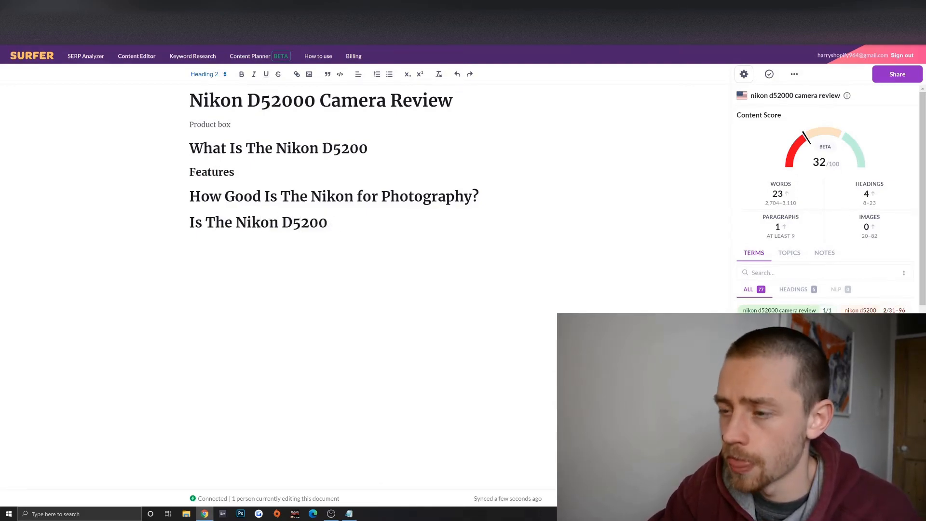
{"action": "type", "text": "Good Fo"}
{"action": "key", "text": "BackSpace"}
{"action": "key", "text": "BackSpace"}
{"action": "type", "text": "for Video?"}
{"action": "key", "text": "Return"}
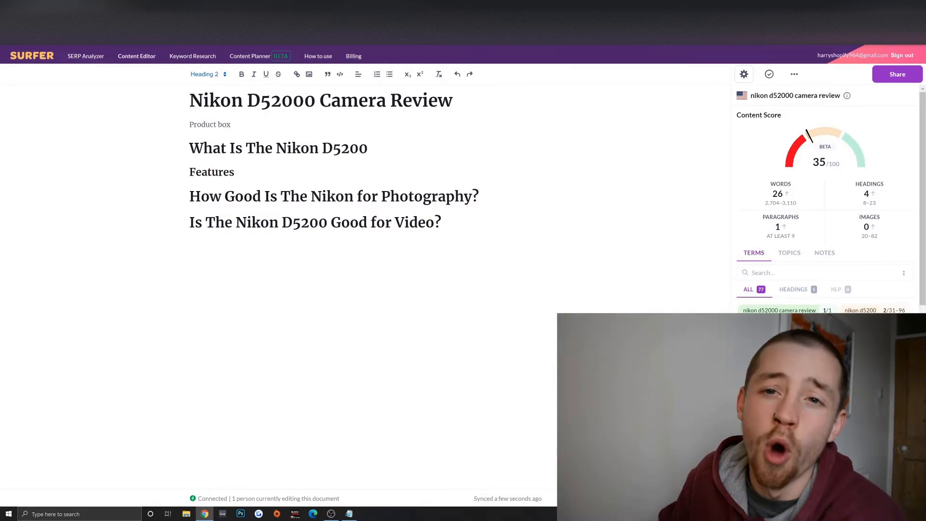
Step: Add the Heading 3 "How Good is The Microphone?" under the video heading
{"action": "left_click", "coordinate": [441, 223]}
{"action": "key", "text": "Return"}
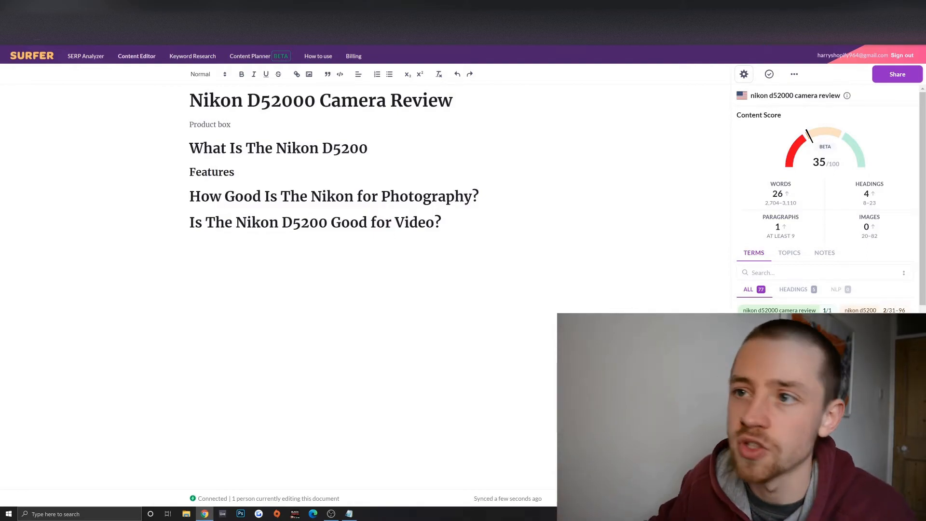
{"action": "left_click", "coordinate": [224, 72]}
{"action": "left_click", "coordinate": [208, 116]}
{"action": "type", "text": "How Good"}
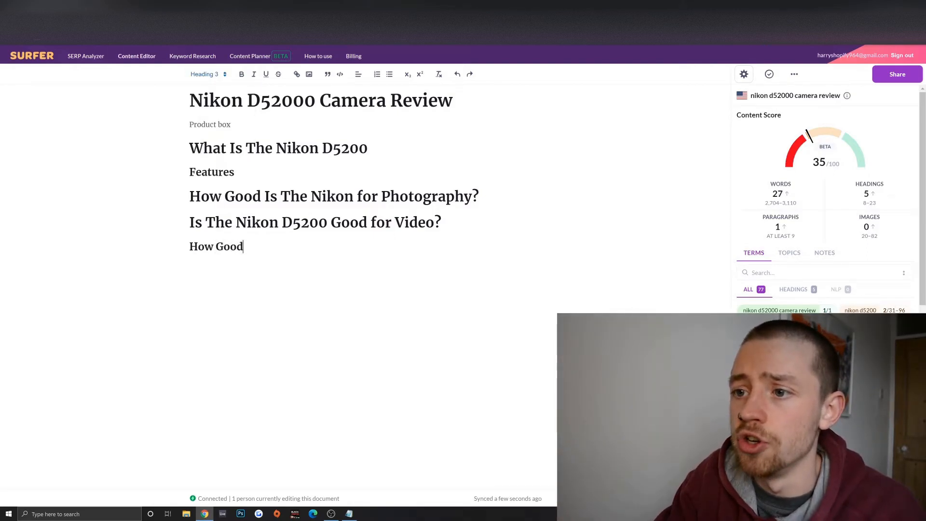
{"action": "type", "text": " is The Micro"}
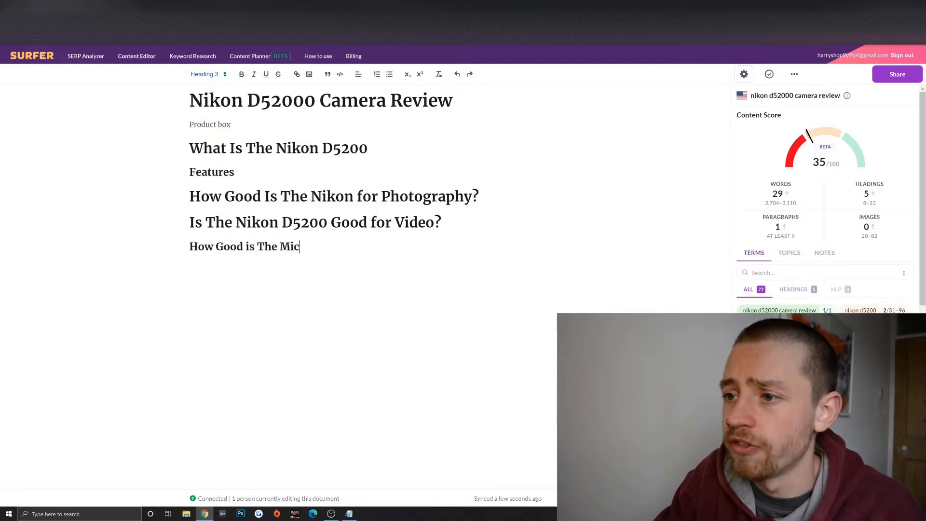
{"action": "type", "text": "phone?"}
{"action": "key", "text": "Return"}
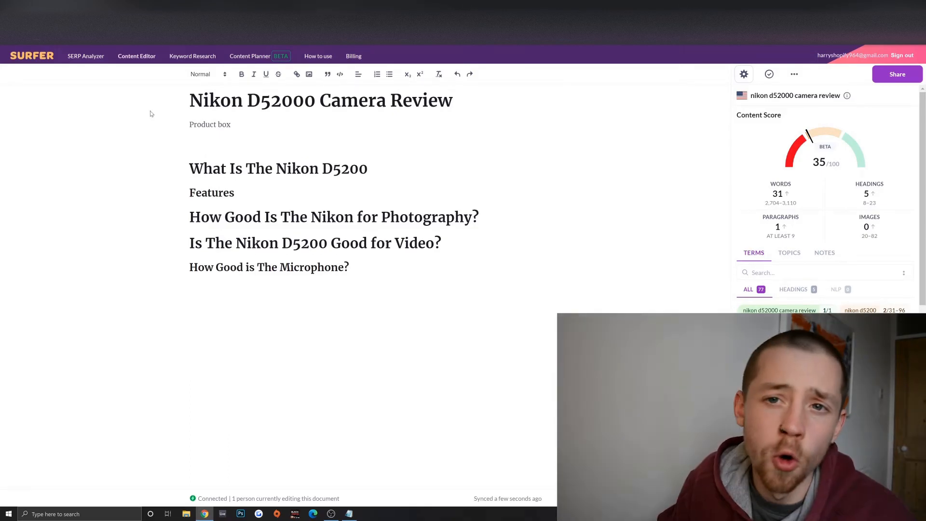
Step: Add the Heading 3 lines "Pros" and "Cons" between the first "Product box" line and "What Is The Nikon D5200"
{"action": "left_click", "coordinate": [220, 74]}
{"action": "left_click", "coordinate": [224, 119]}
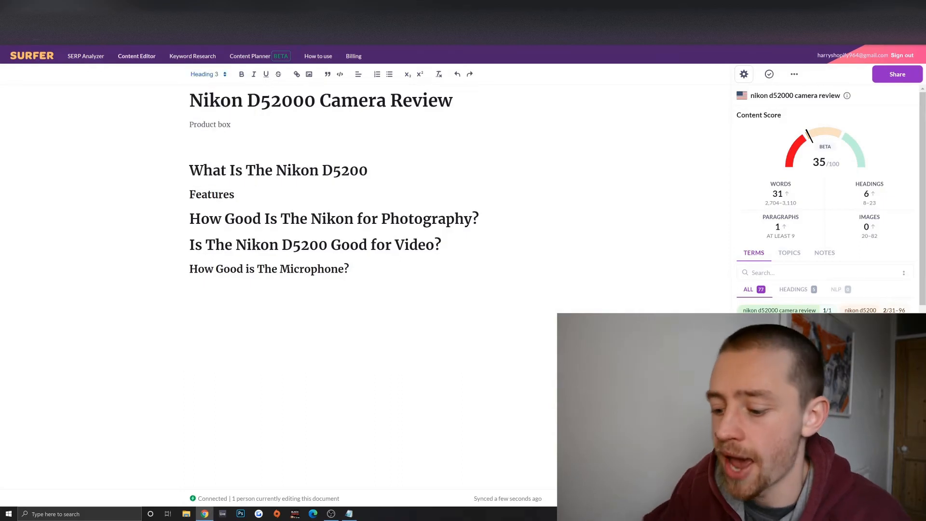
{"action": "type", "text": "Pros"}
{"action": "key", "text": "Return"}
{"action": "type", "text": "Cons"}
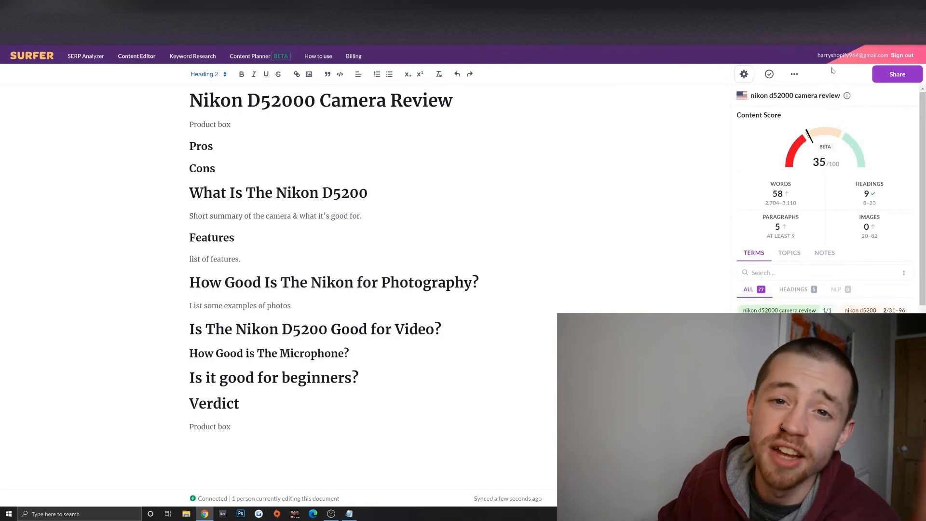
Step: Copy the sharing link of the Content Editor draft
{"action": "left_click", "coordinate": [906, 76]}
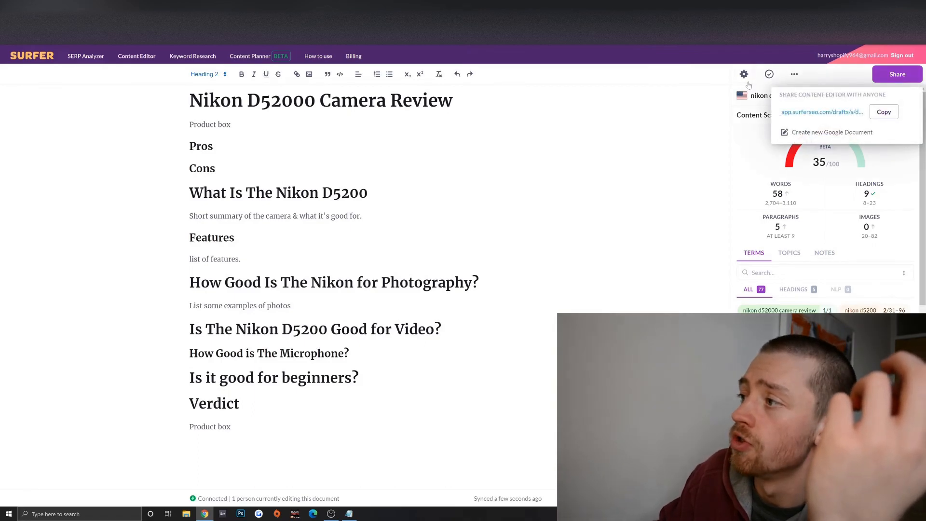
{"action": "left_click", "coordinate": [882, 112]}
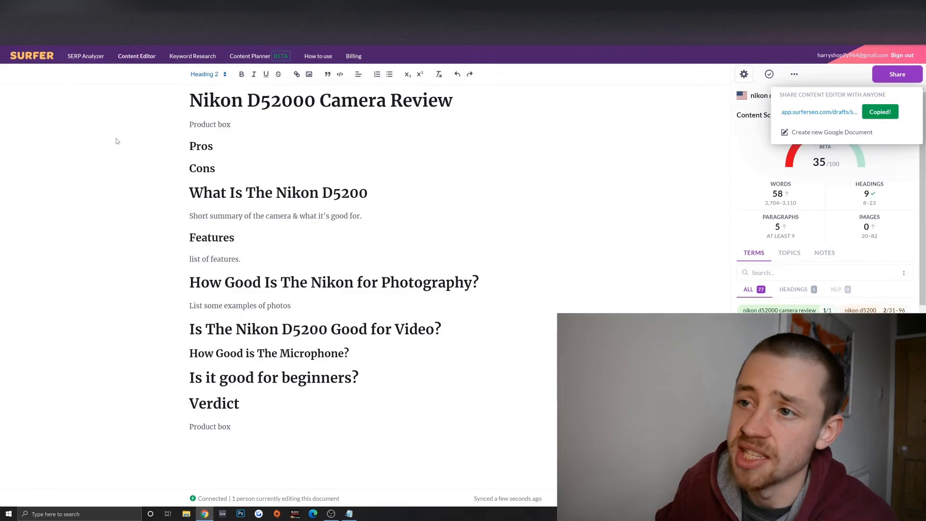
Step: Examine the content score targets and the full list of suggested terms with their recommended usage ranges
{"action": "scroll", "coordinate": [846, 306], "scroll_direction": "down", "scroll_amount": 10}
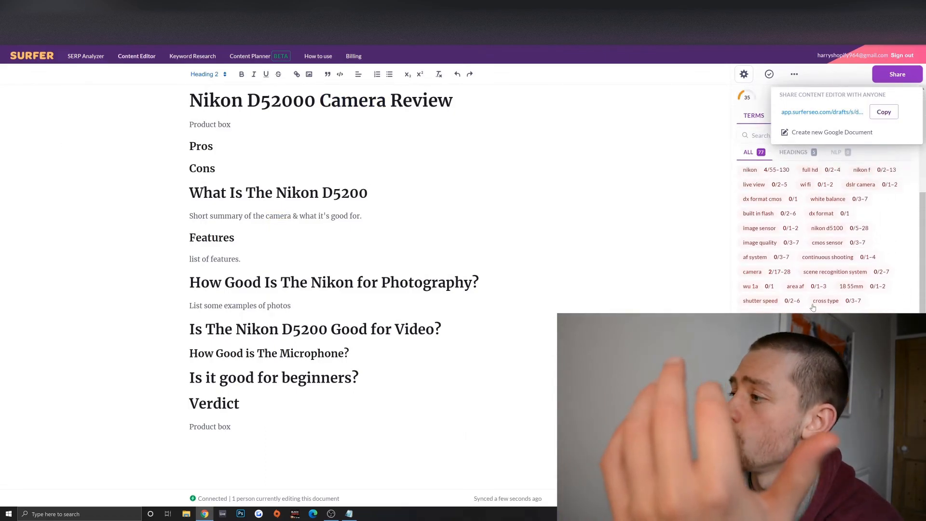
{"action": "scroll", "coordinate": [815, 308], "scroll_direction": "up", "scroll_amount": 10}
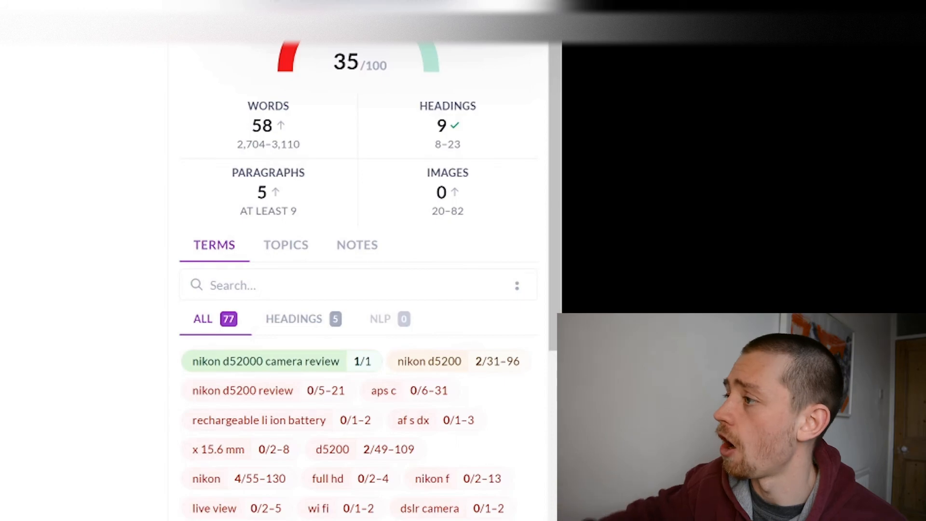
{"action": "mouse_move", "coordinate": [324, 73]}
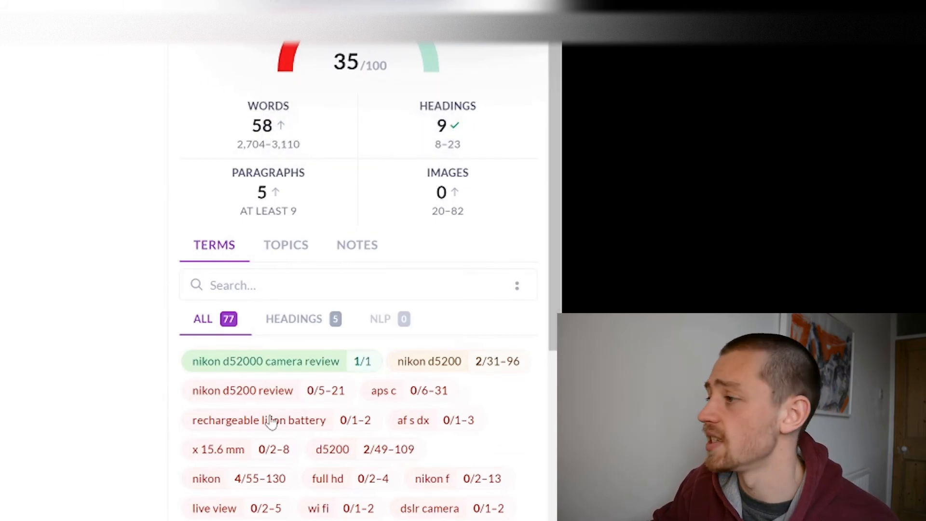
{"action": "scroll", "coordinate": [306, 275], "scroll_direction": "down", "scroll_amount": 9}
{"action": "scroll", "coordinate": [269, 300], "scroll_direction": "up", "scroll_amount": 10}
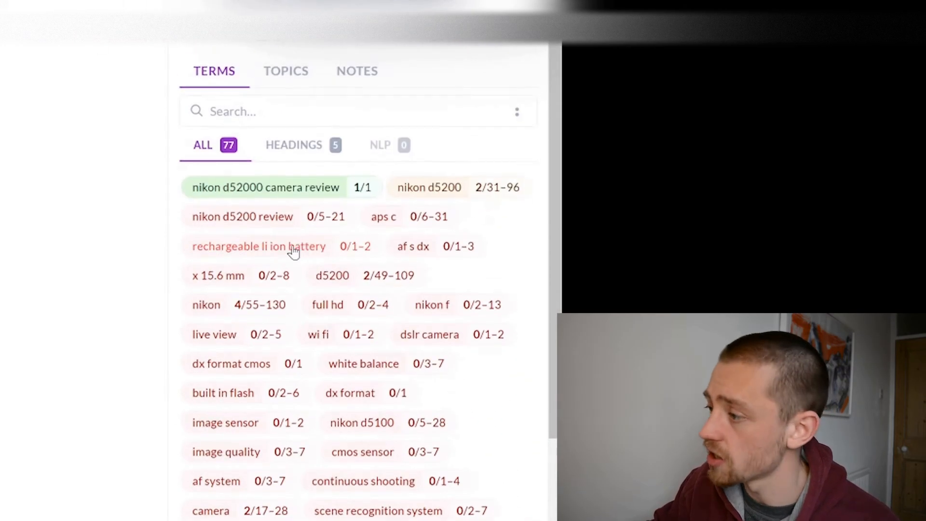